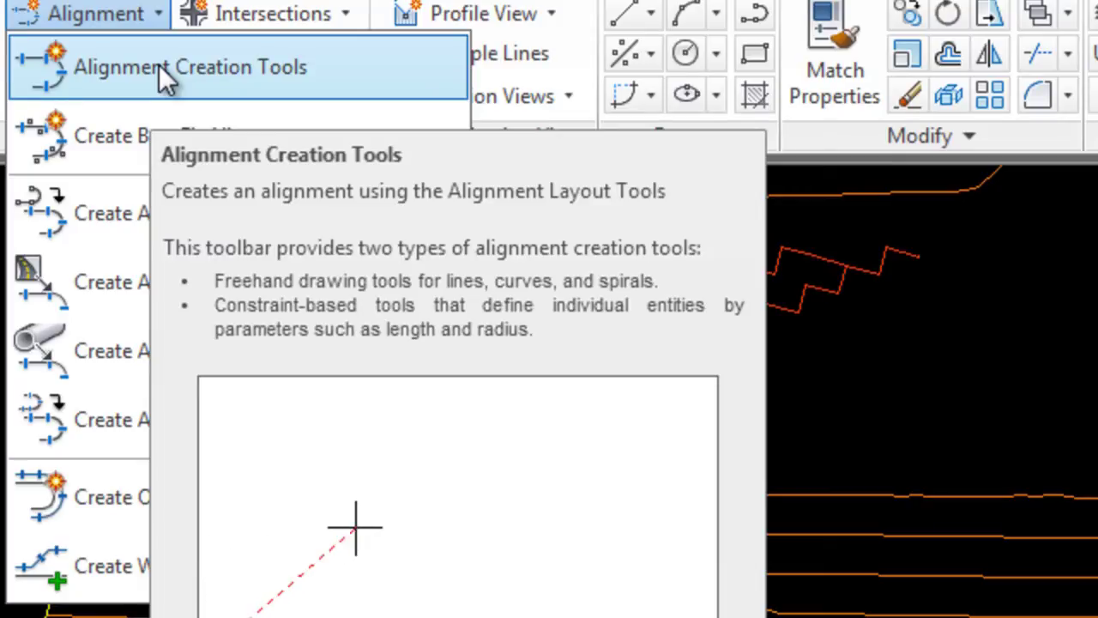
Start a new alignment by layout and name it "Eixo de acesso"
left_click(163, 68)
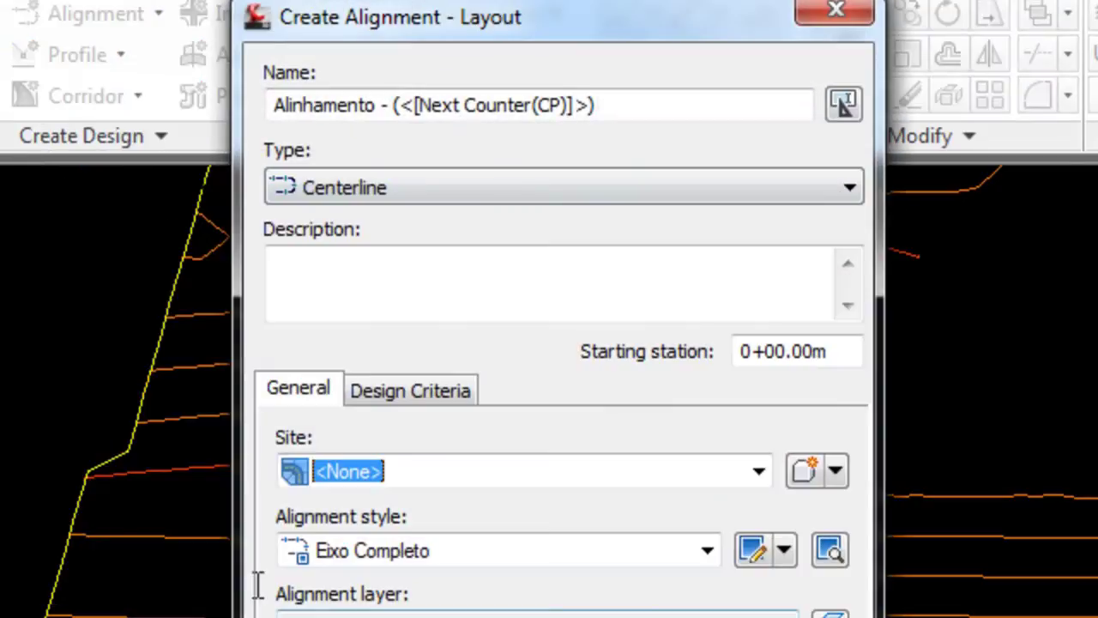
left_click_drag(596, 105, 78, 91)
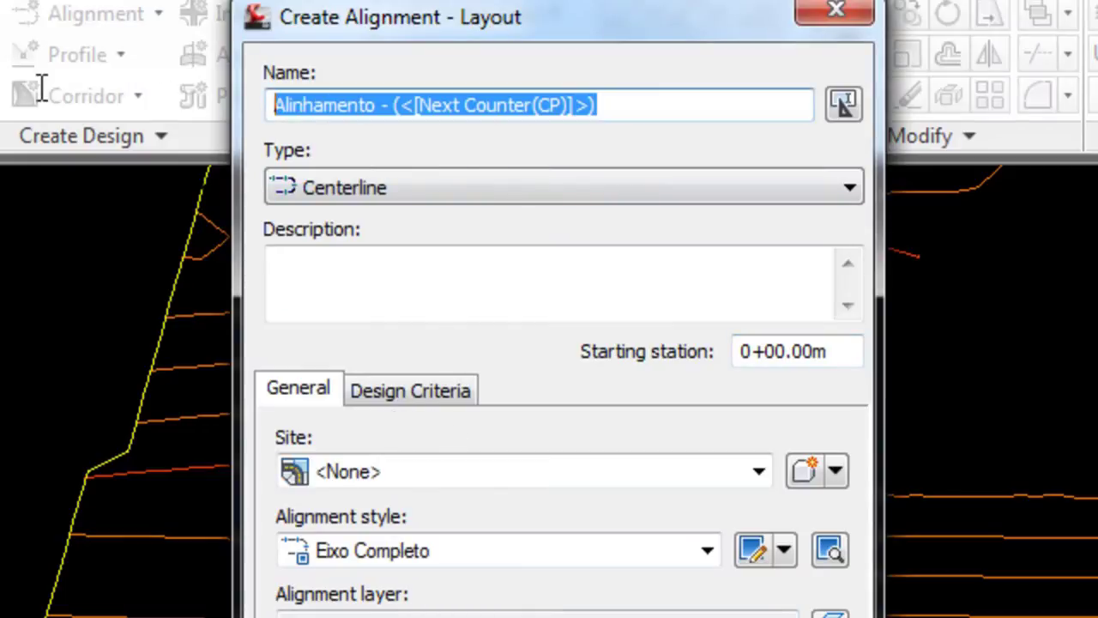
type("Via")
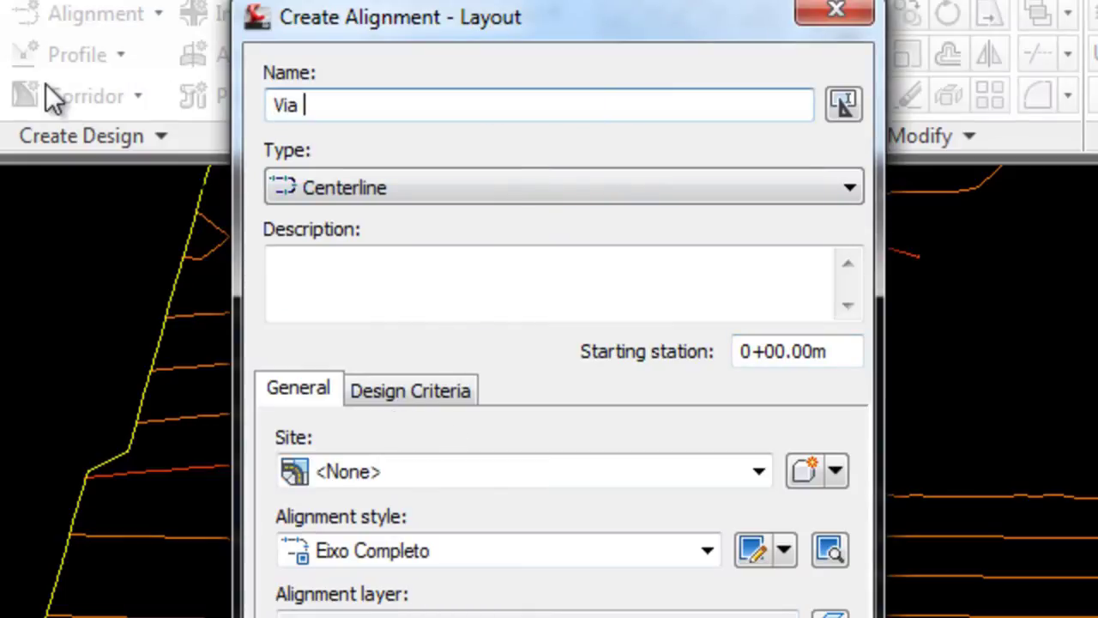
key("BackSpace")
key("BackSpace")
key("BackSpace")
type("Eixo de acesso")
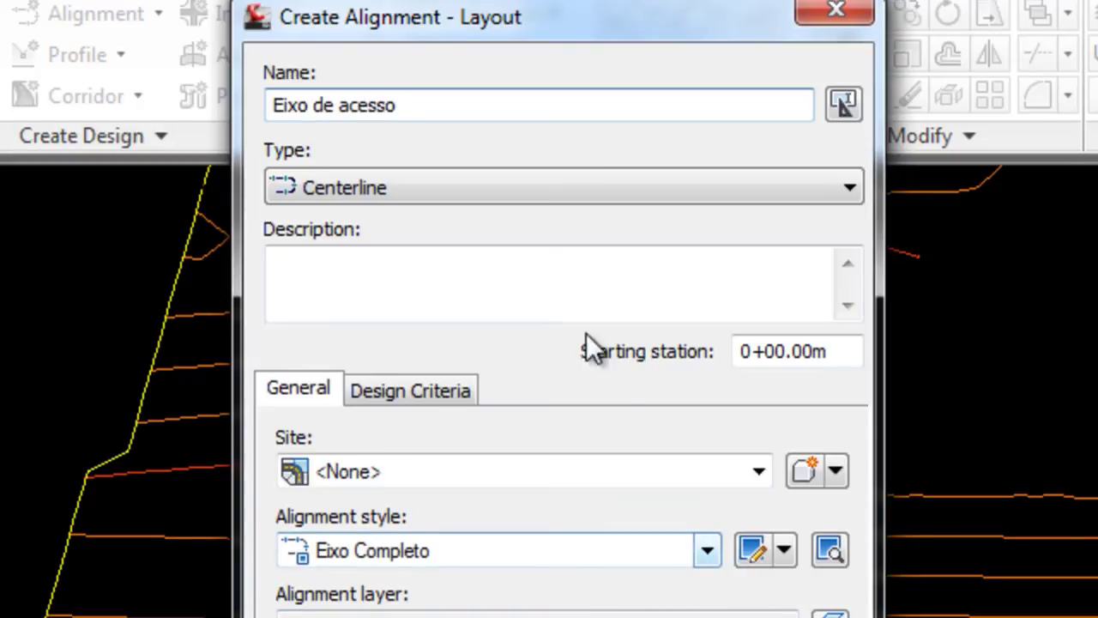
Enter the alignment description "Criar um eixo de acesso com baias para vagas ou transição de carros"
left_click(580, 292)
type("Criar um ei")
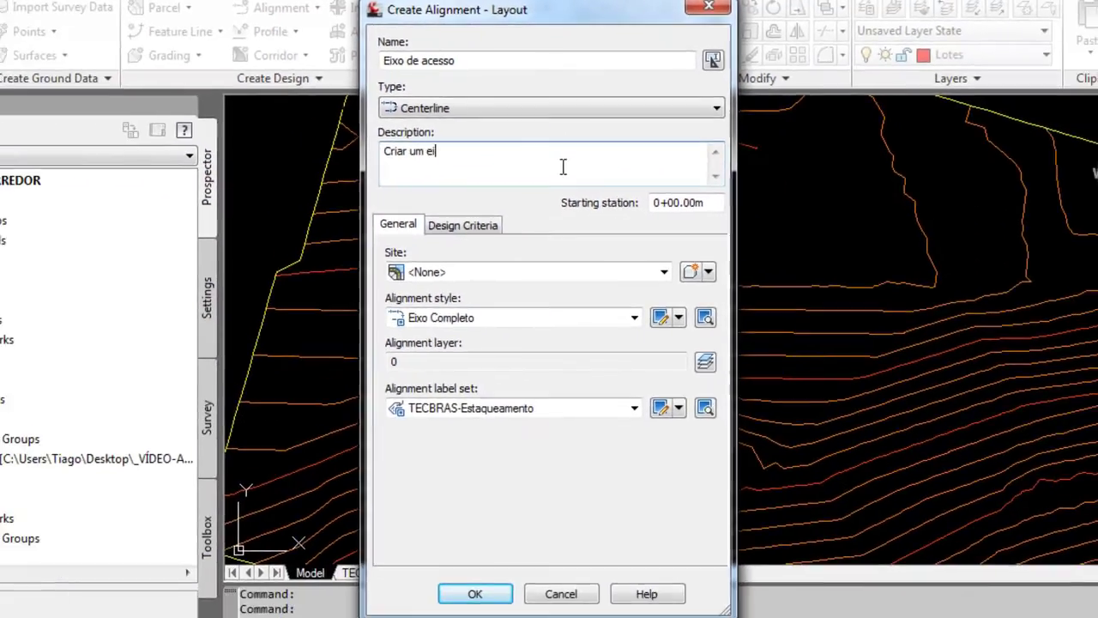
type("xo de acesso com baia")
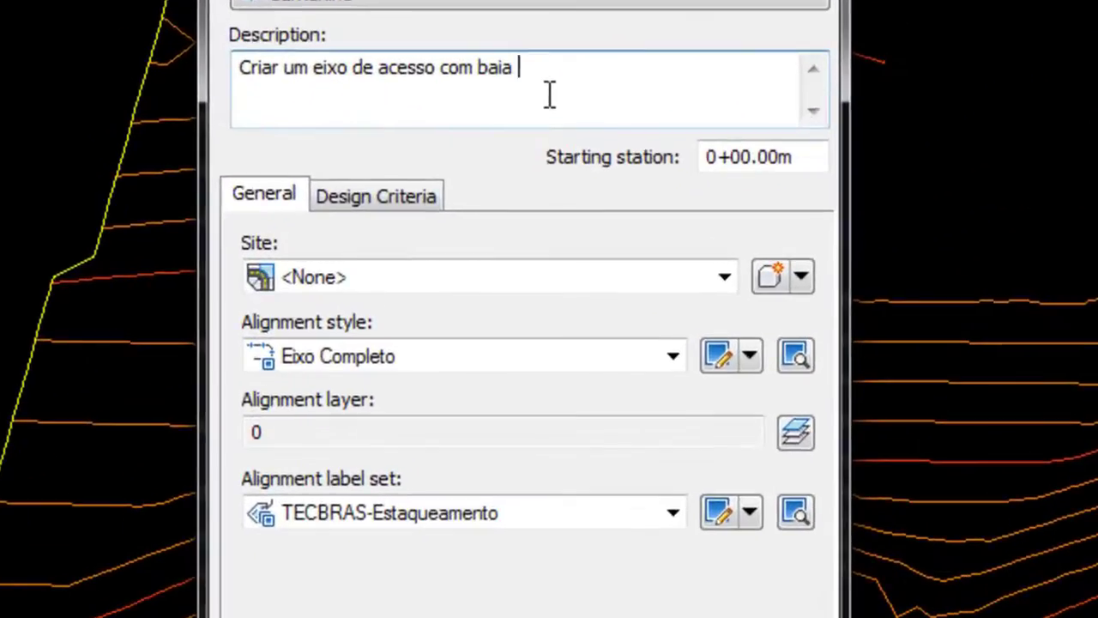
type("s para va")
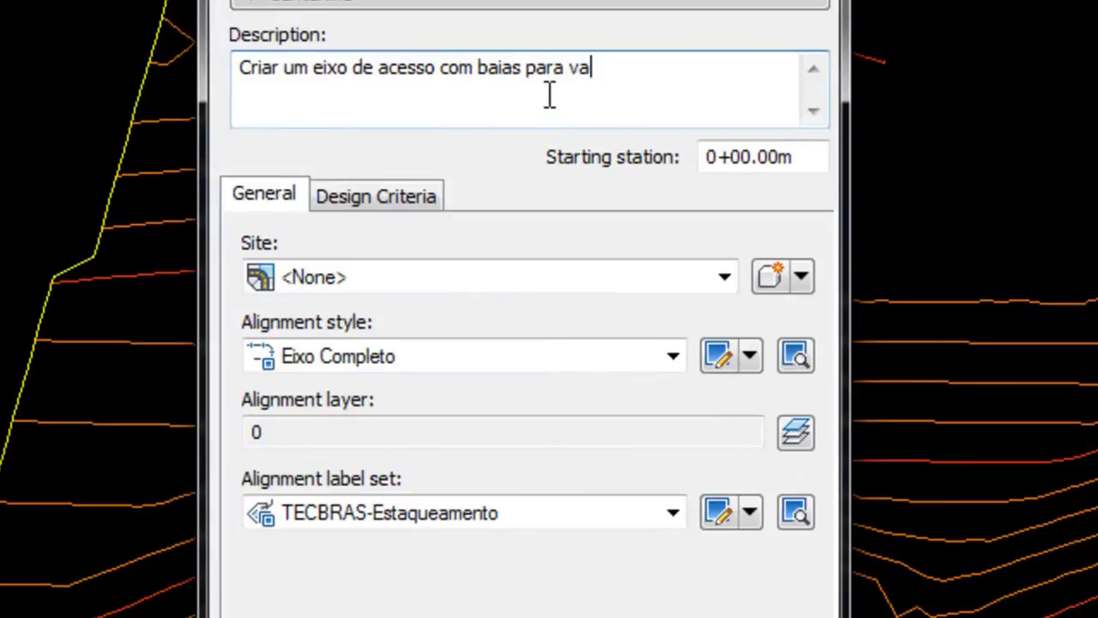
type("gas ou transição de carros")
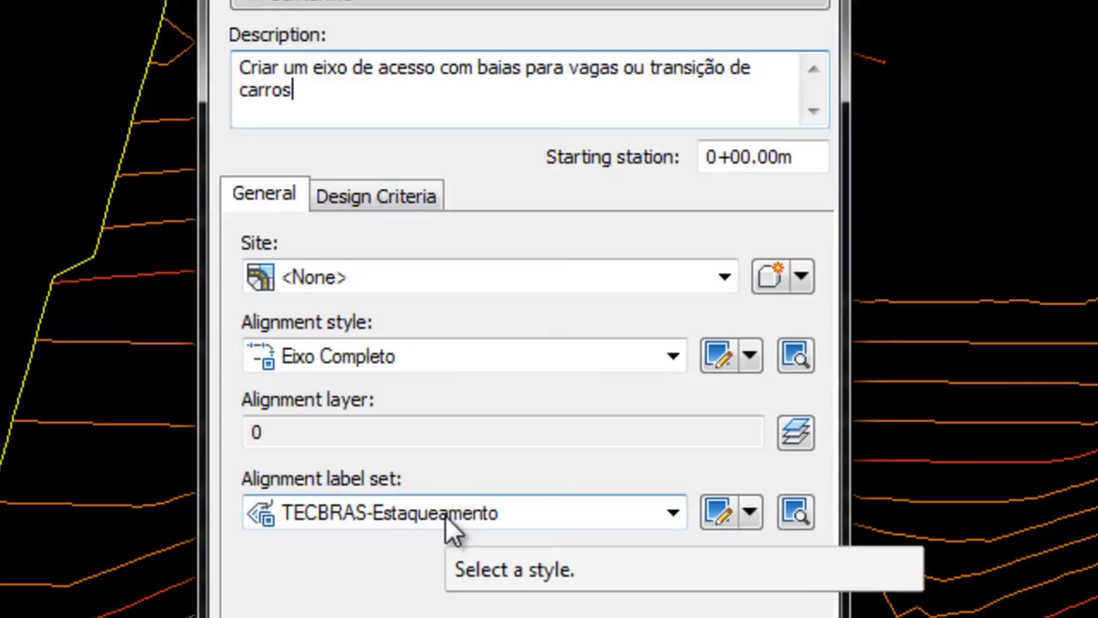
Enable criteria-based design for the alignment and accept the layout settings with starting station 0+00.00m
left_click_drag(807, 165, 622, 168)
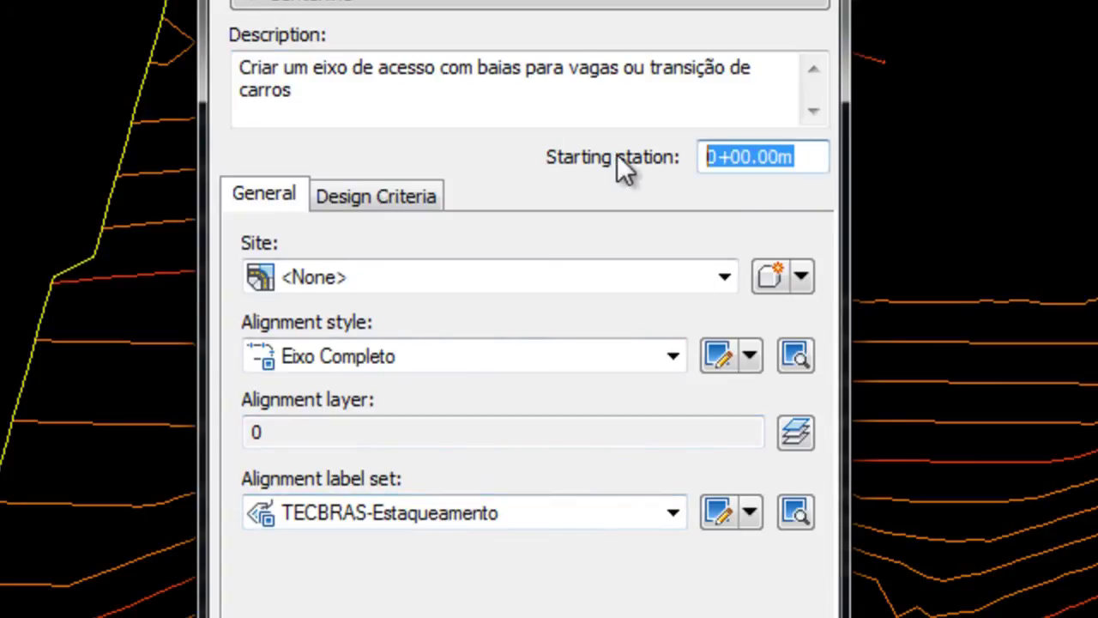
left_click(800, 157)
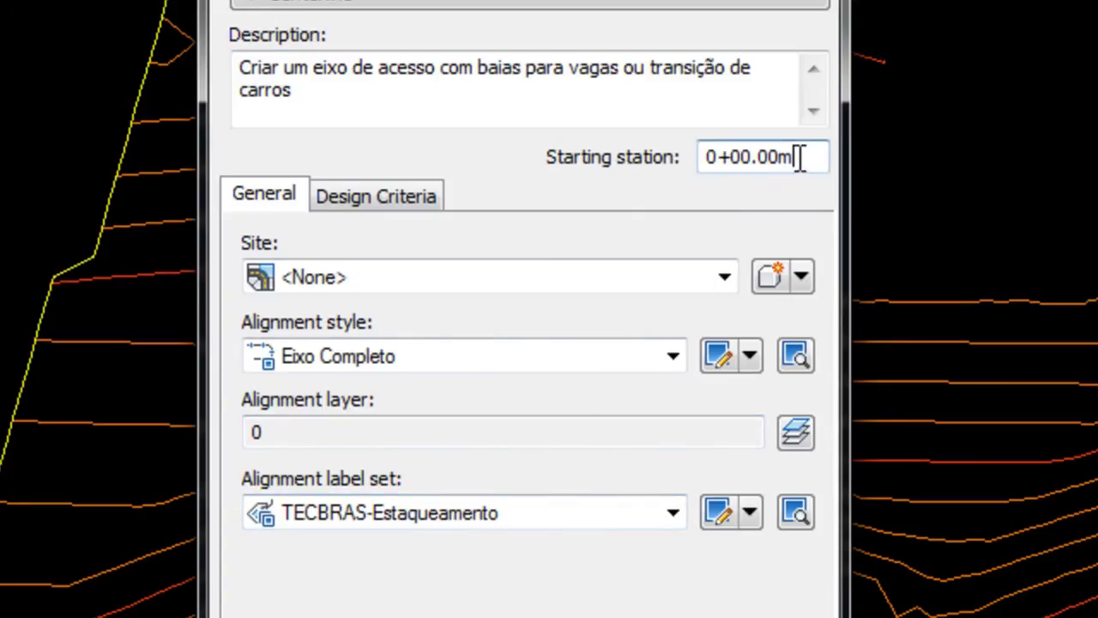
left_click(402, 196)
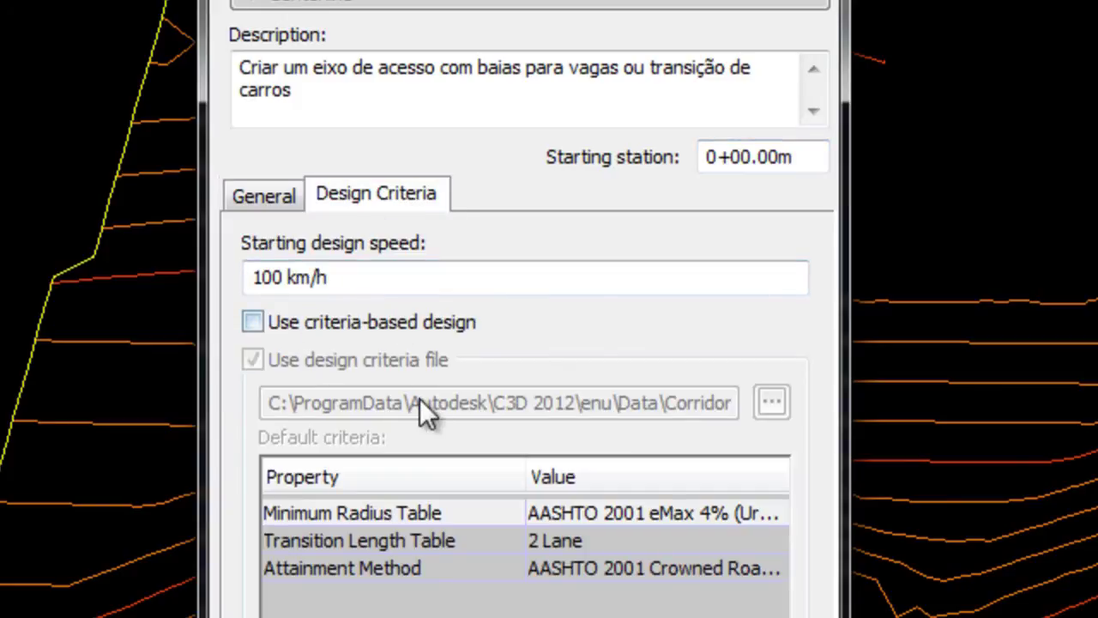
left_click(275, 324)
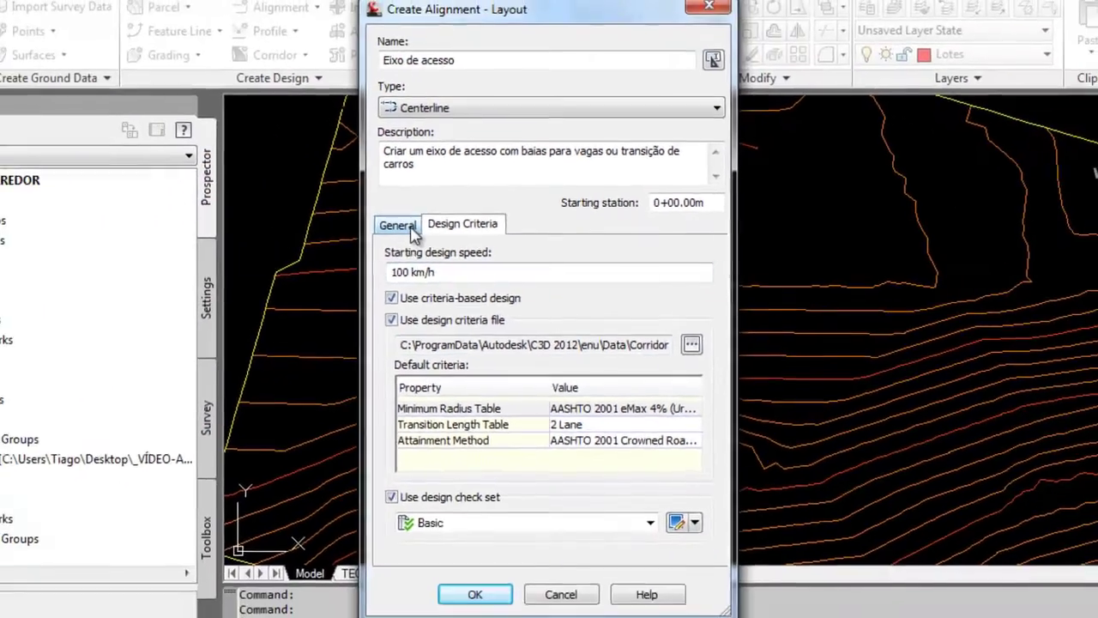
left_click(399, 225)
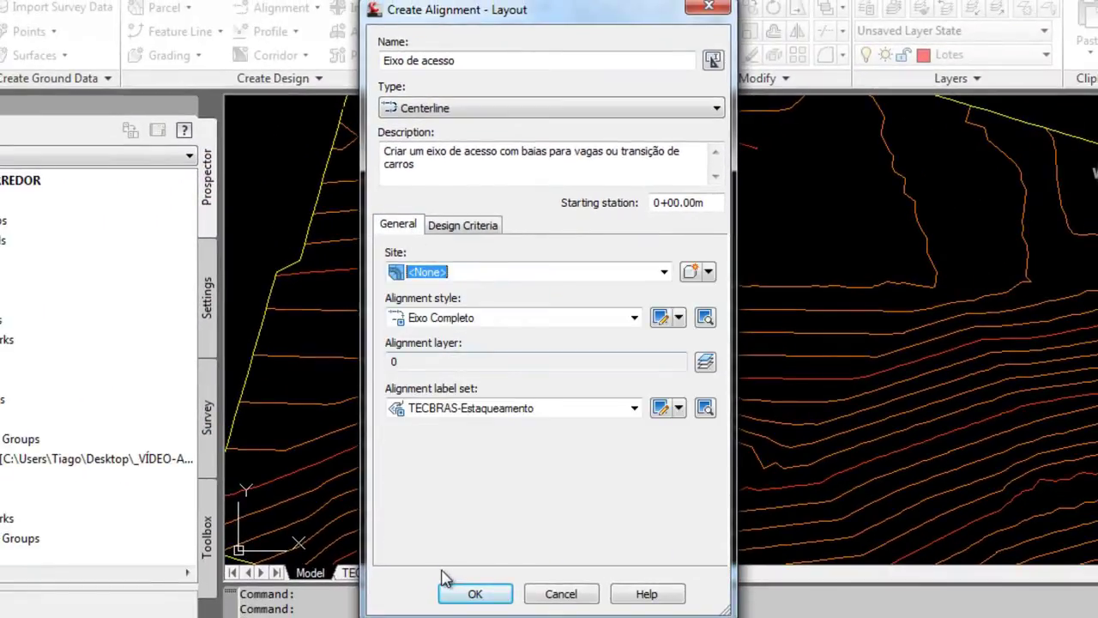
left_click(477, 598)
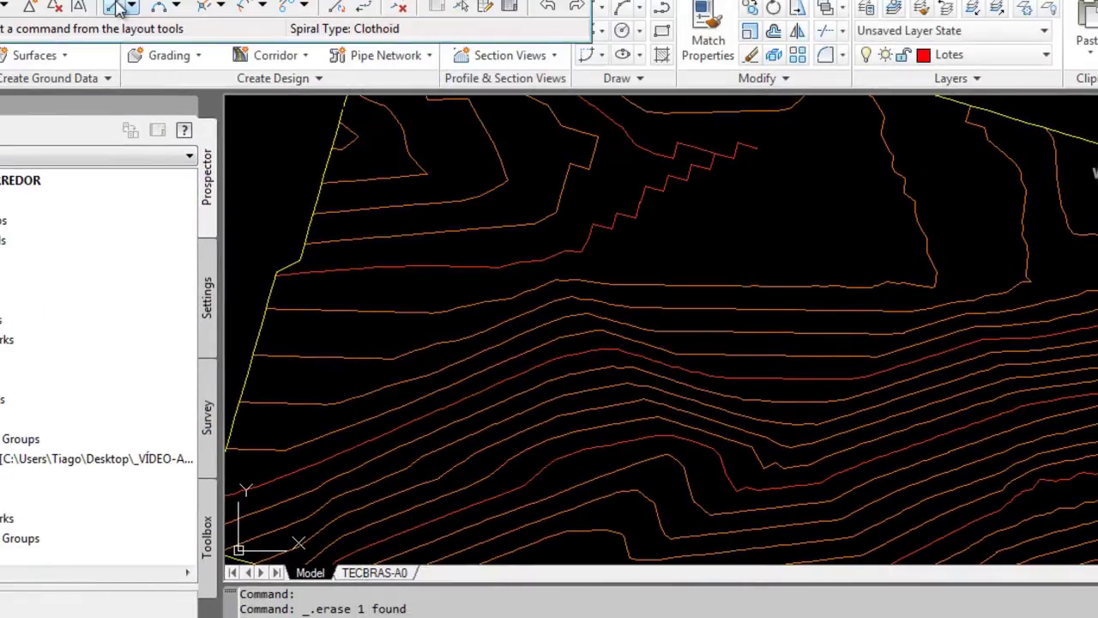
Move the layout toolbar into the drawing area and confirm Clothoid as the spiral type in the curve and spiral settings
left_click_drag(166, 4, 451, 134)
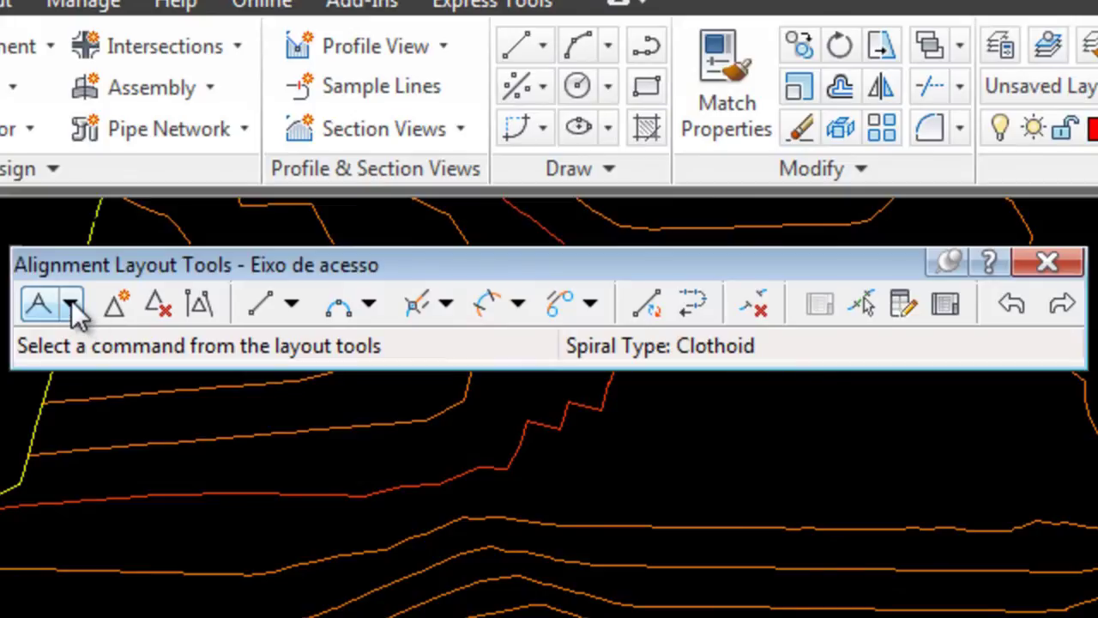
left_click(72, 306)
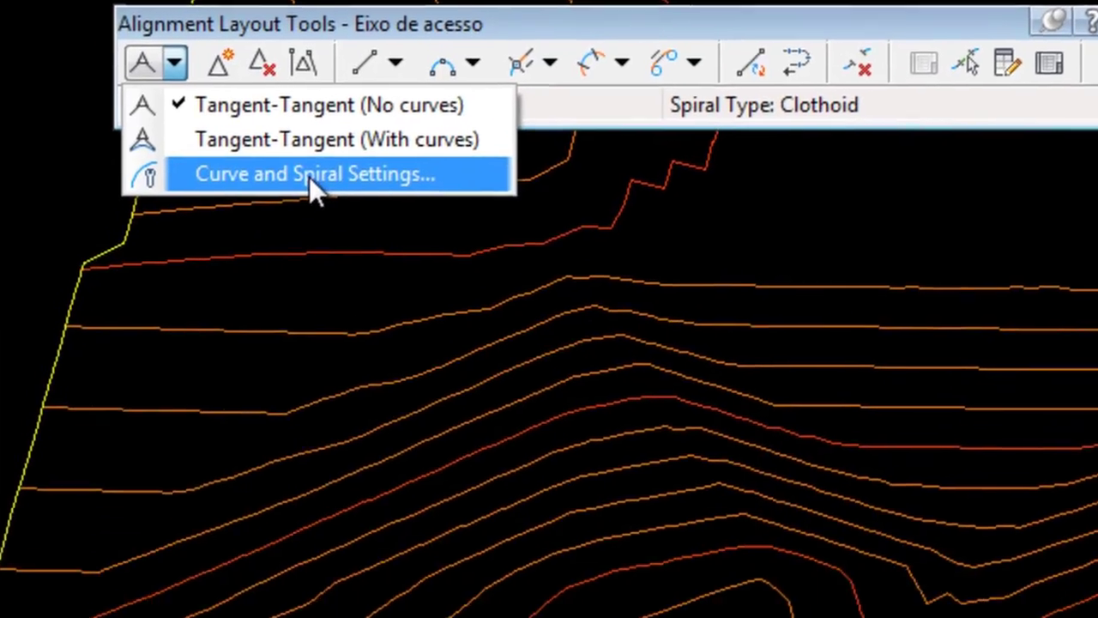
left_click(206, 416)
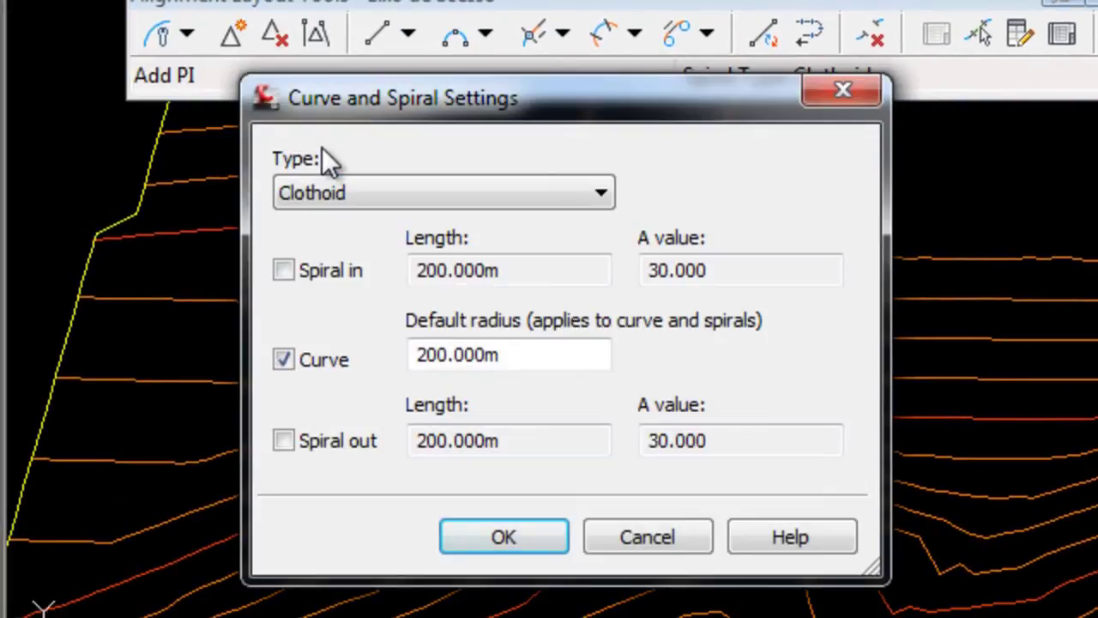
left_click(400, 184)
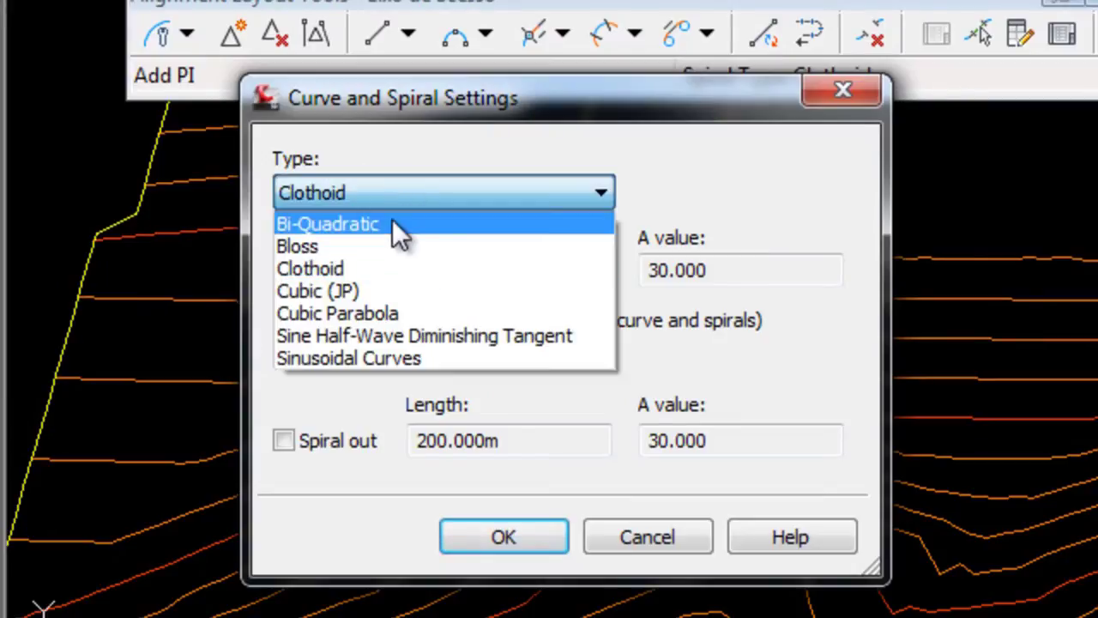
left_click(381, 268)
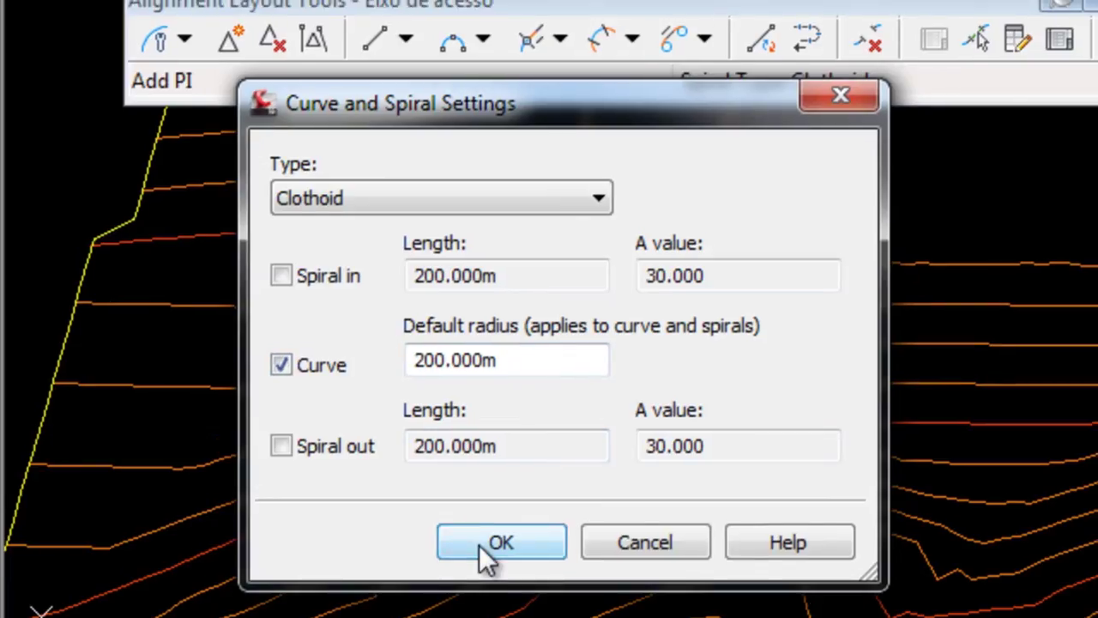
key("Return")
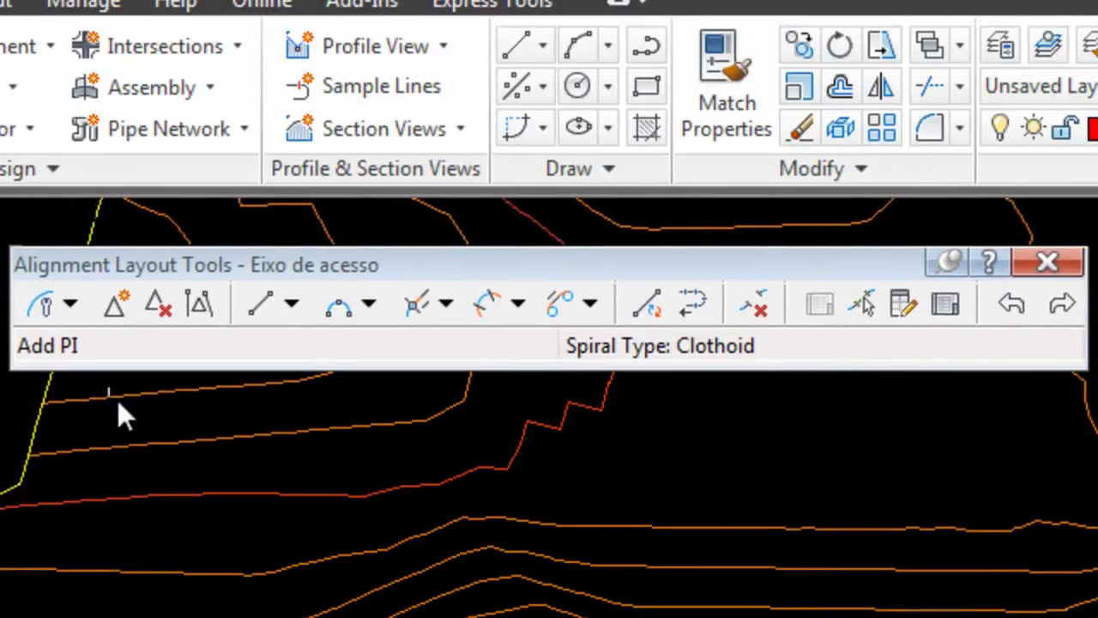
Draw the alignment as three connected tangents without curves across the upper contour lines of the terrain
left_click(72, 305)
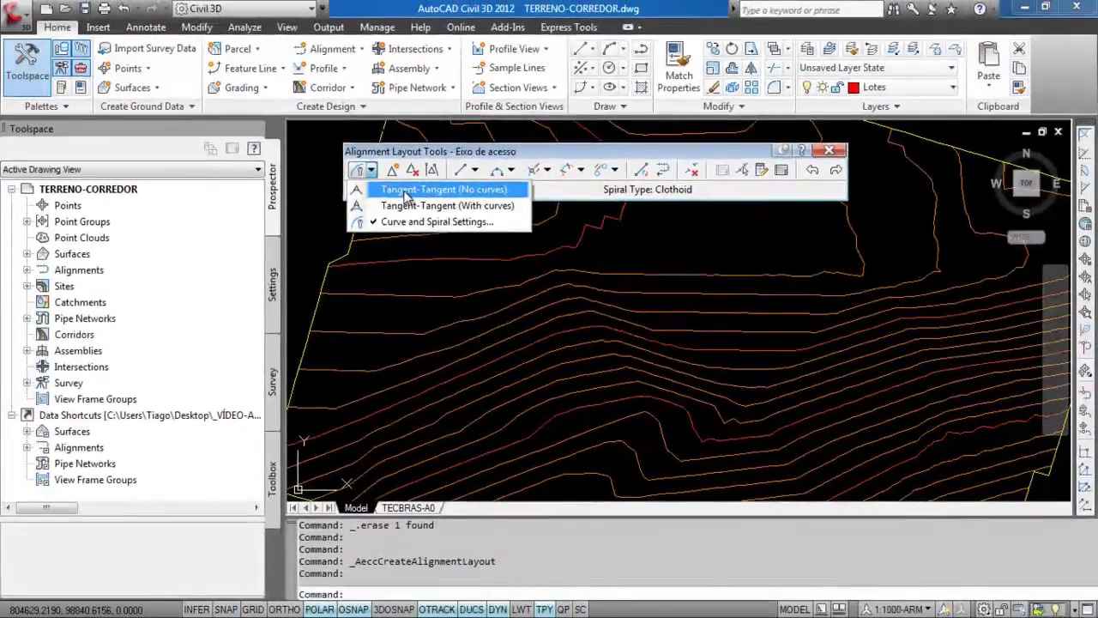
left_click(268, 347)
left_click(445, 289)
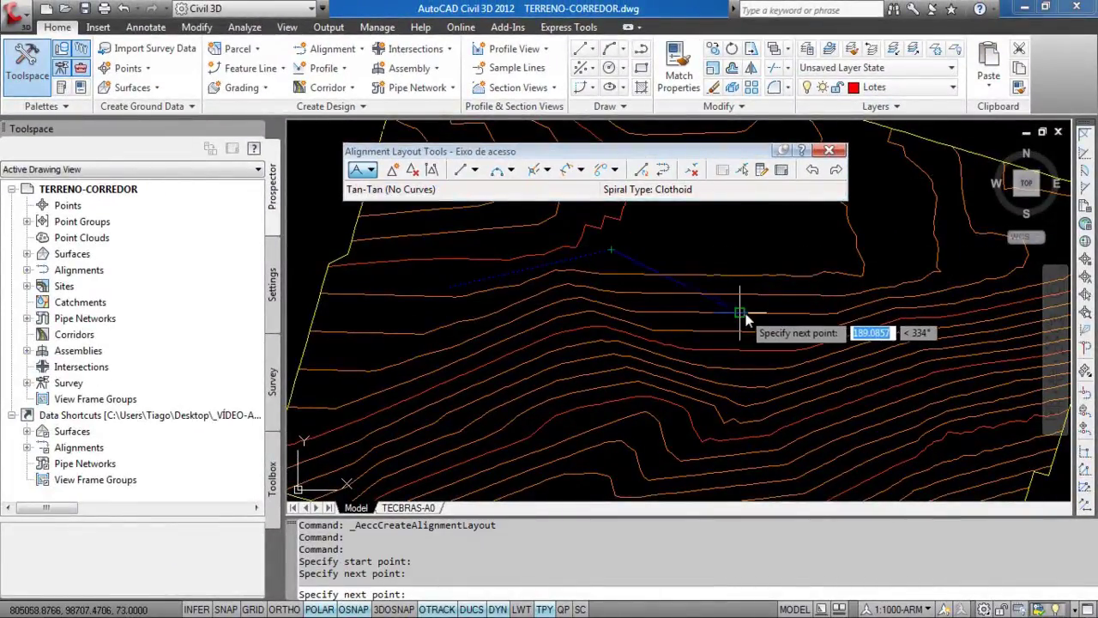
scroll(764, 308, "down", 2)
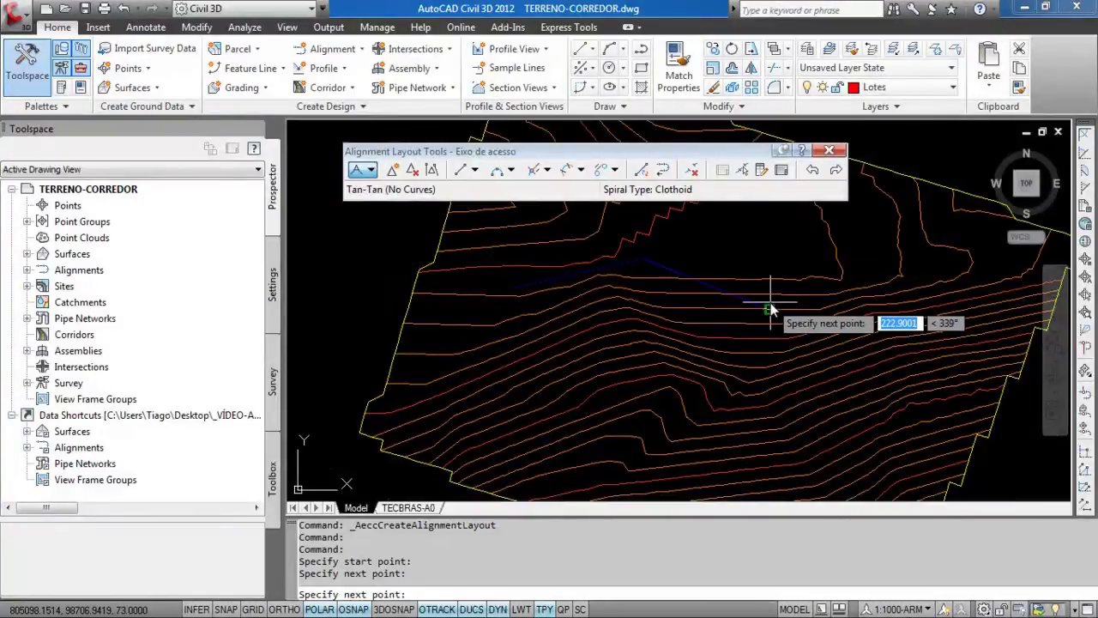
scroll(772, 311, "up", 5)
scroll(711, 309, "down", 3)
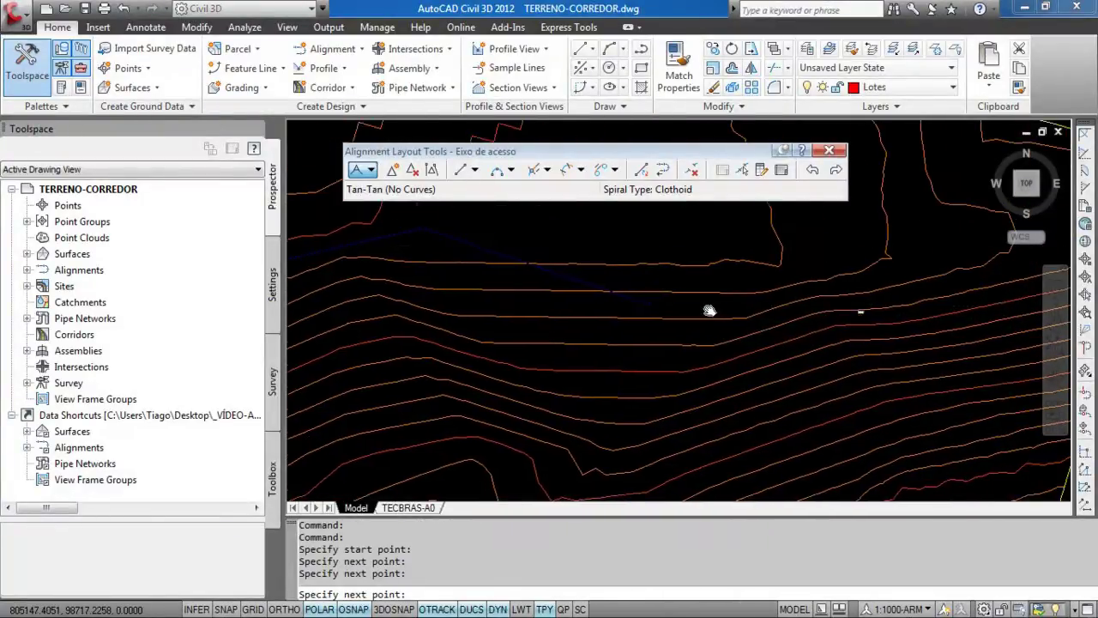
scroll(779, 303, "up", 2)
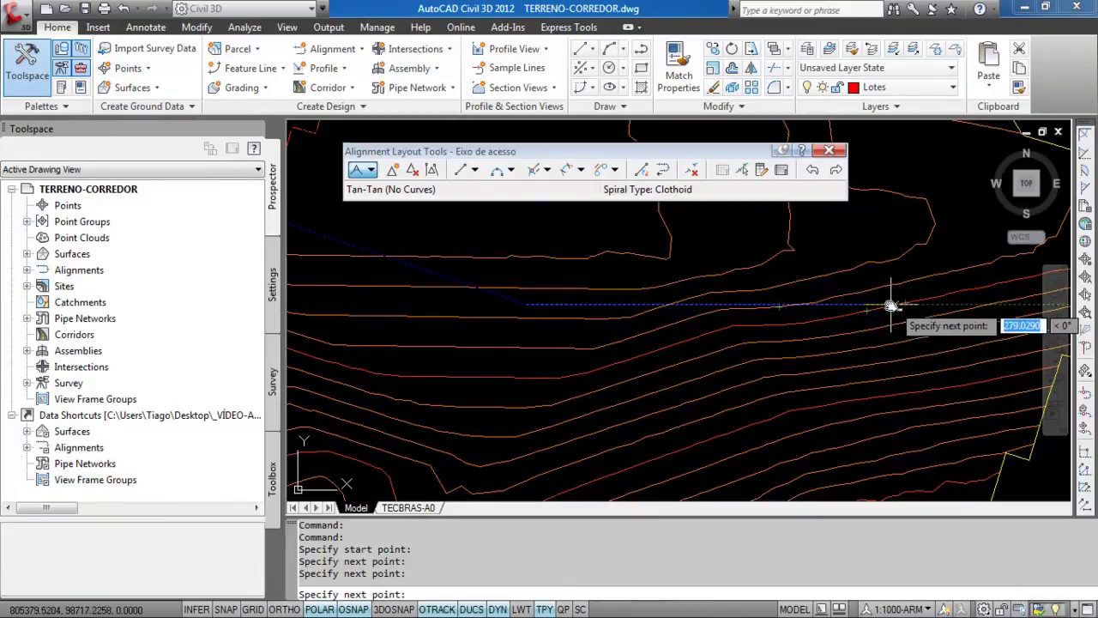
scroll(858, 305, "up", 1)
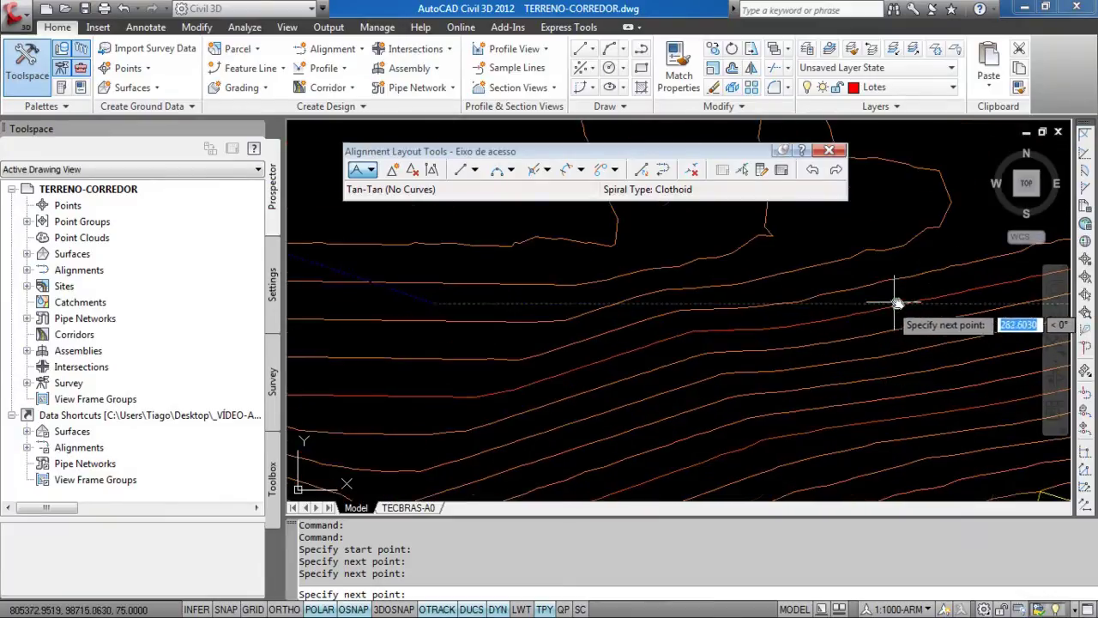
left_click(939, 304)
scroll(798, 317, "down", 2)
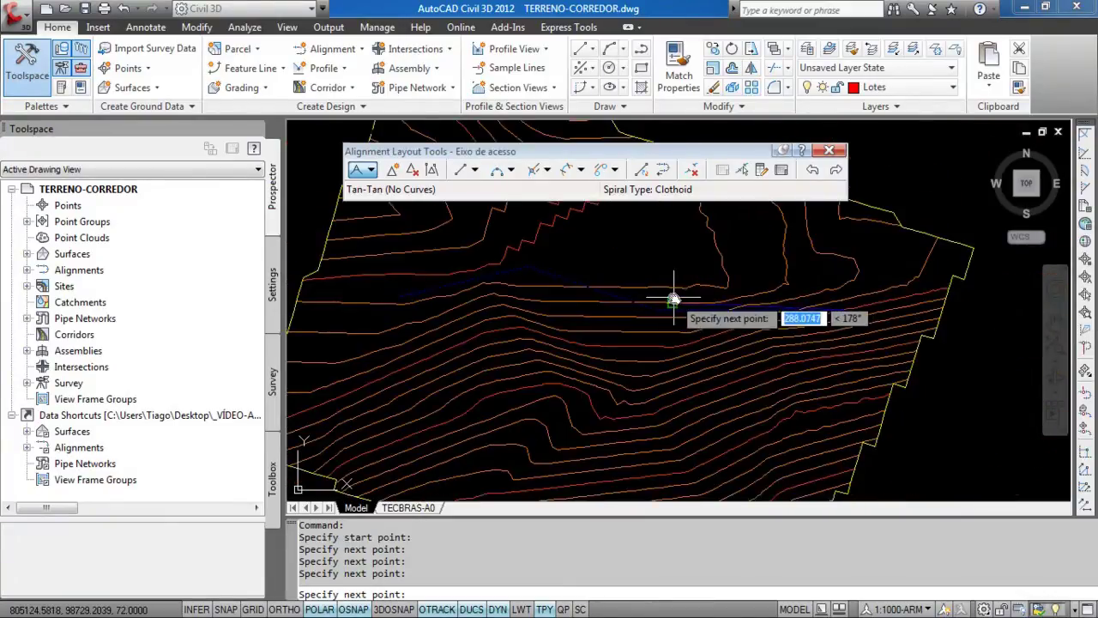
key("Return")
Review the default radius in the curve and spiral settings, leaving them unchanged
middle_click_drag(661, 299, 565, 292)
scroll(589, 314, "up", 5)
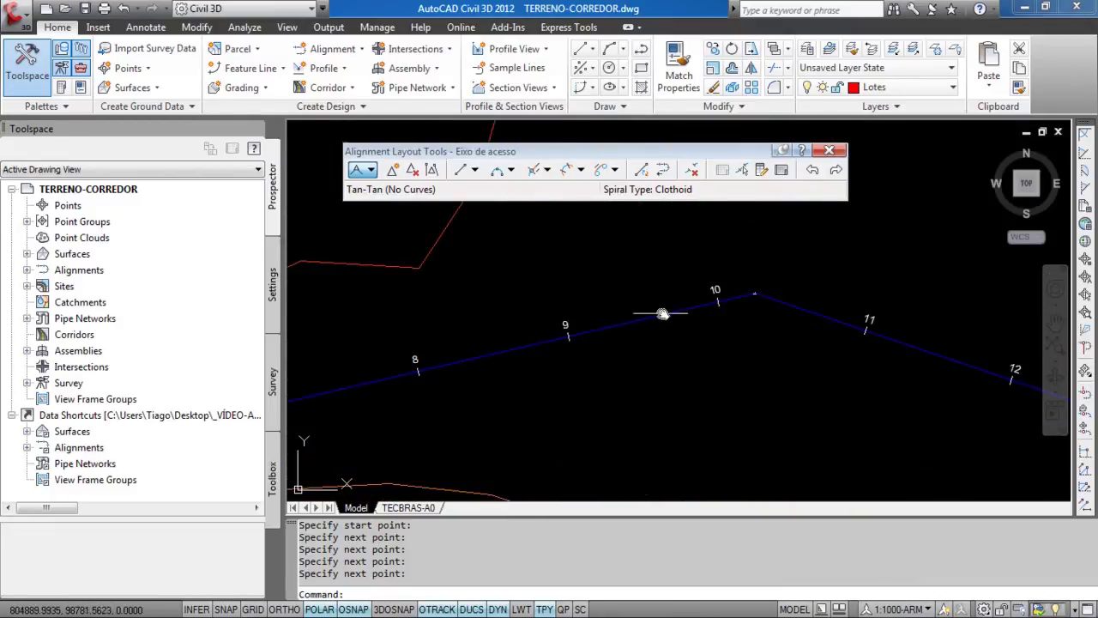
left_click(372, 170)
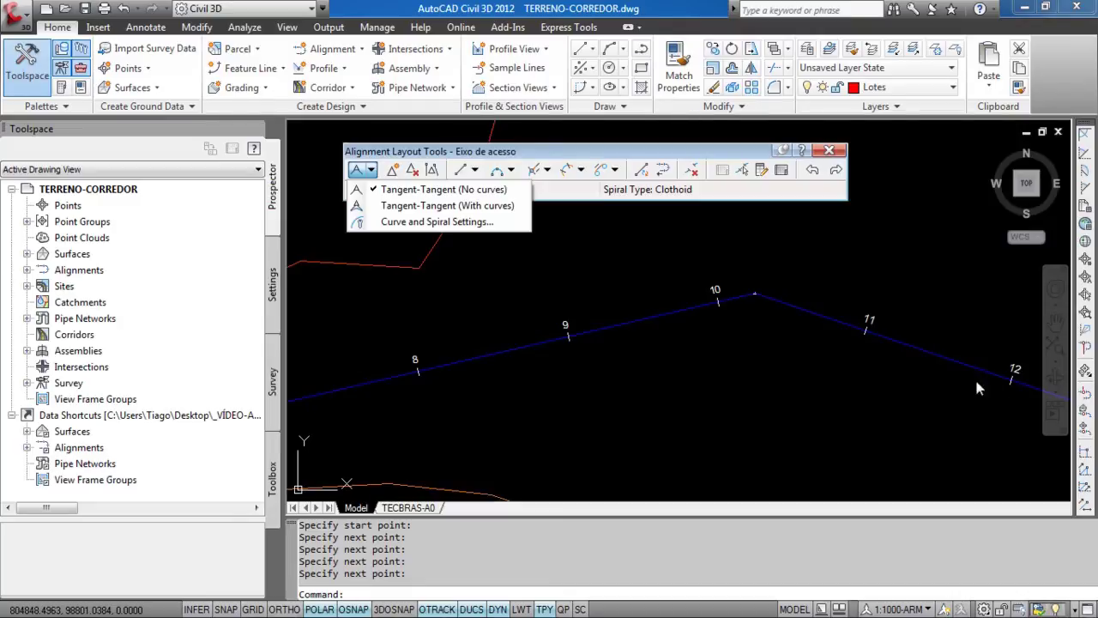
left_click(457, 224)
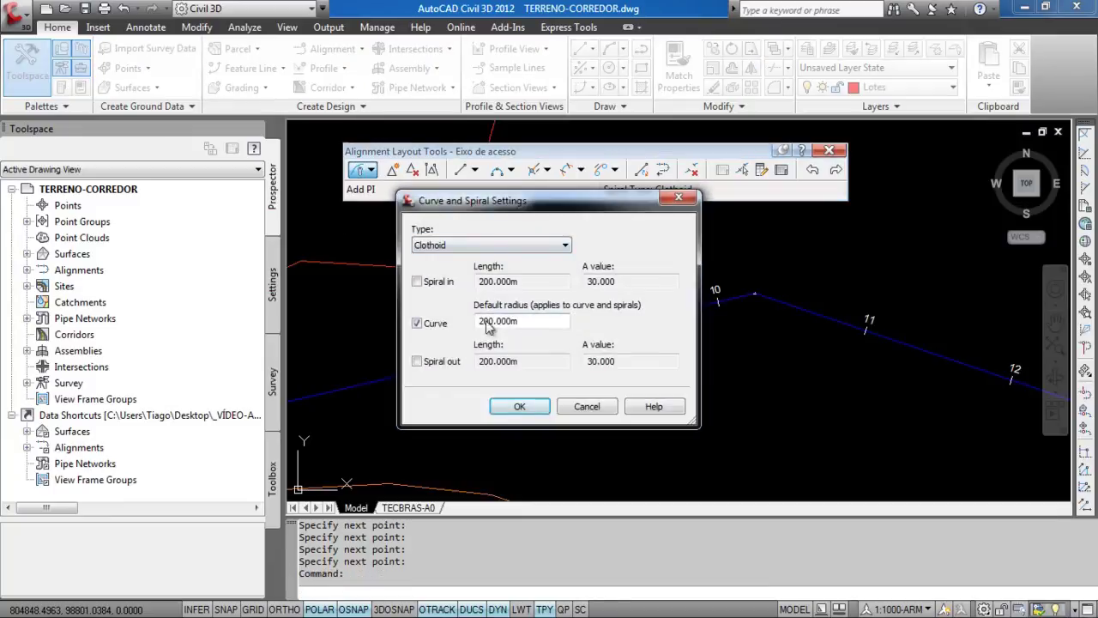
left_click(584, 407)
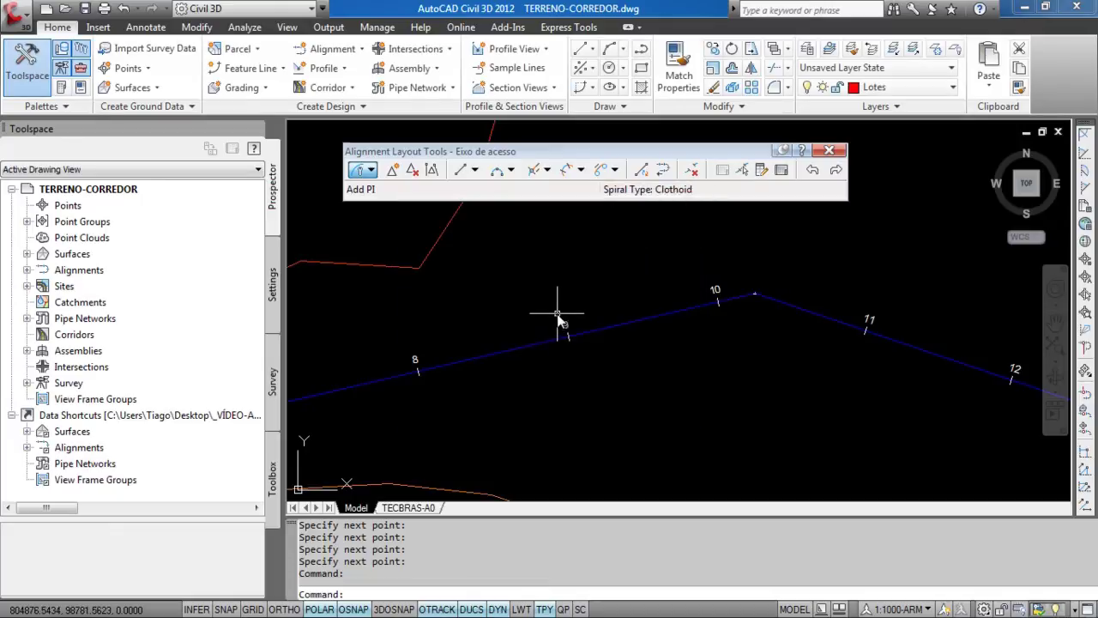
Try a free curve fillet through a point just below the intersection of the first two tangents, and undo it
left_click(512, 171)
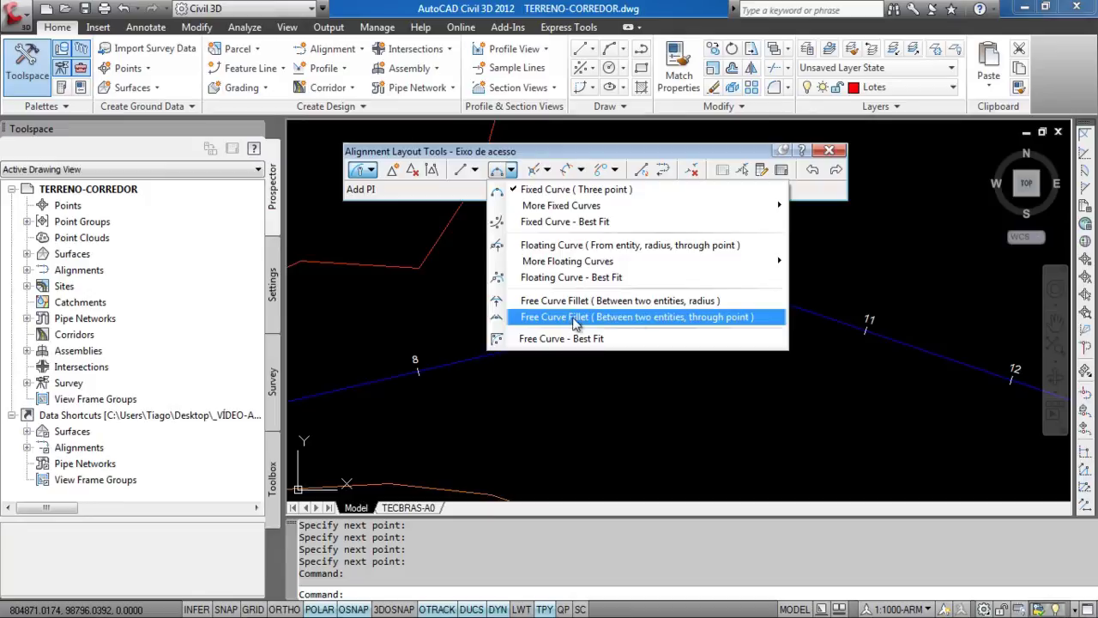
left_click(605, 317)
left_click(586, 331)
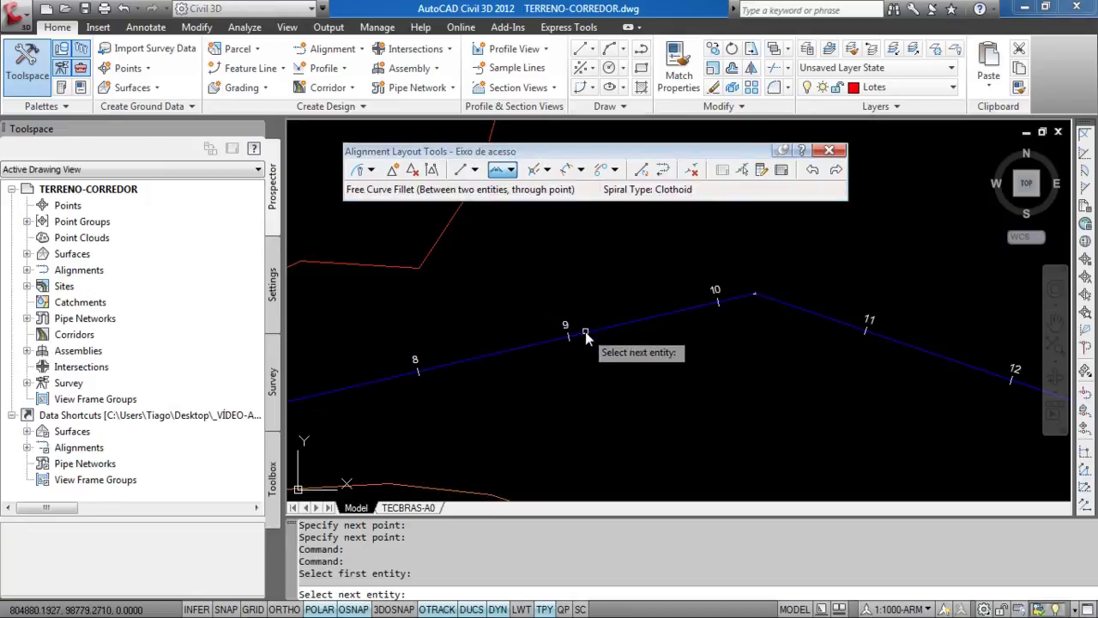
left_click(932, 352)
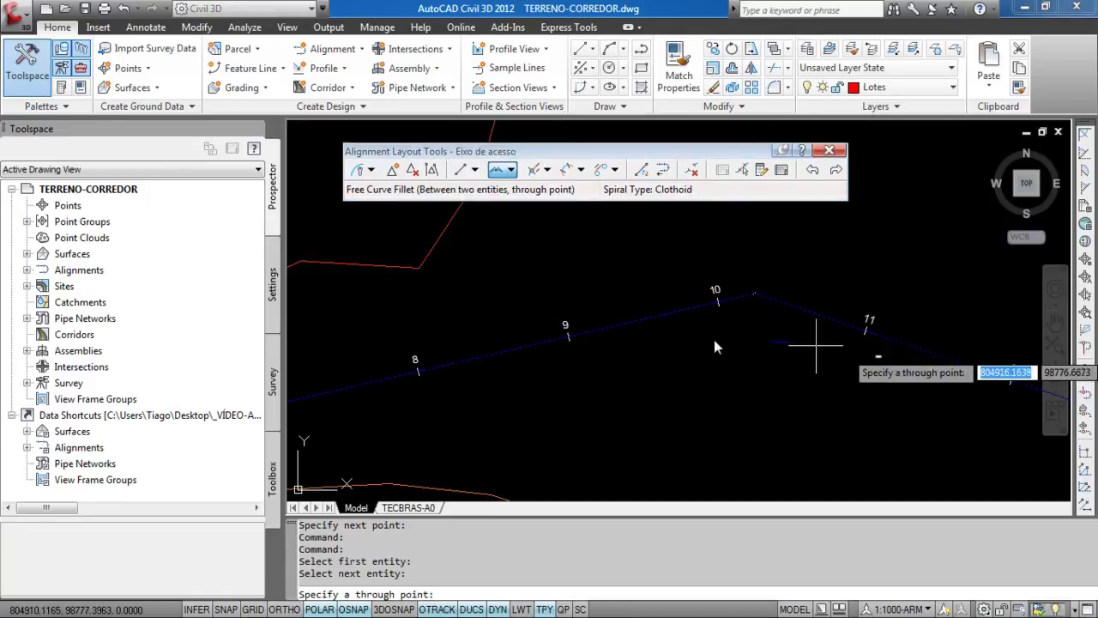
scroll(730, 341, "down", 4)
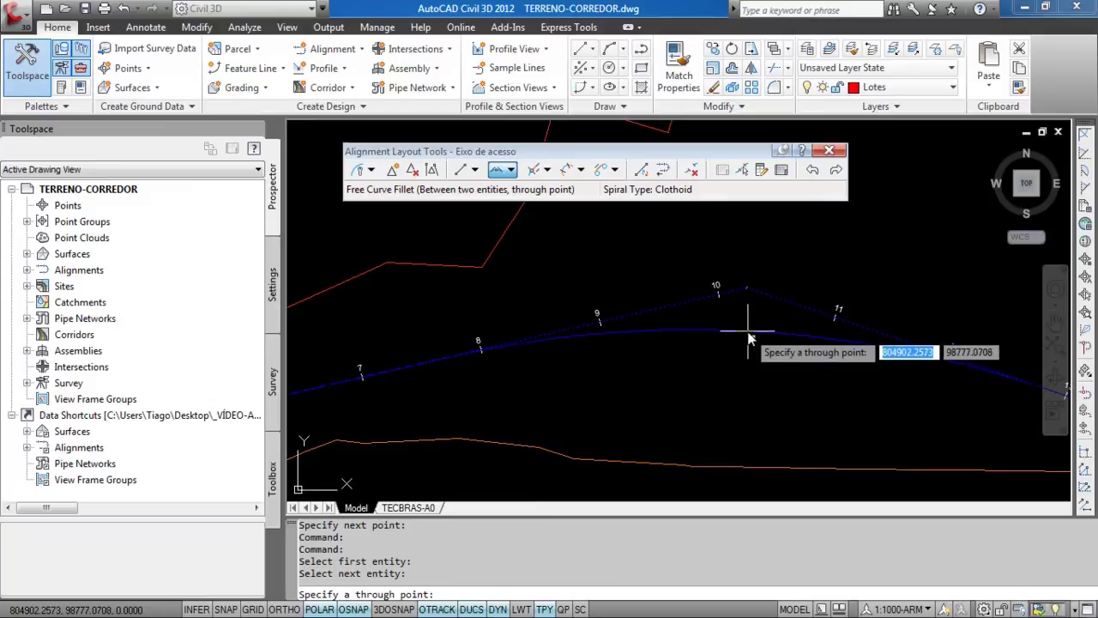
left_click(749, 338)
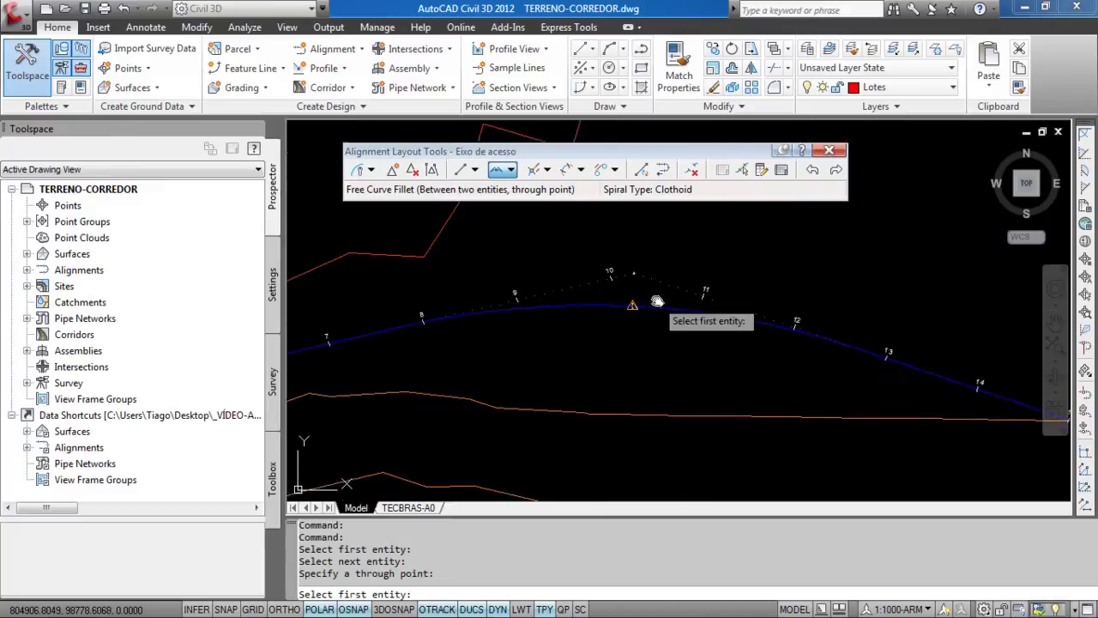
key("Return")
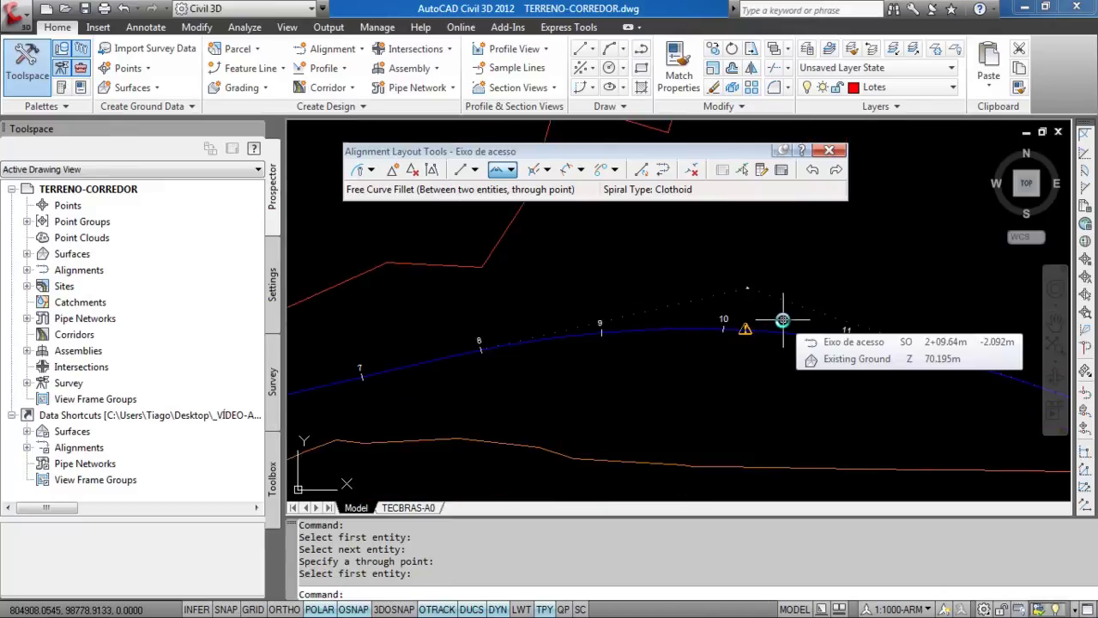
type("u")
key("Return")
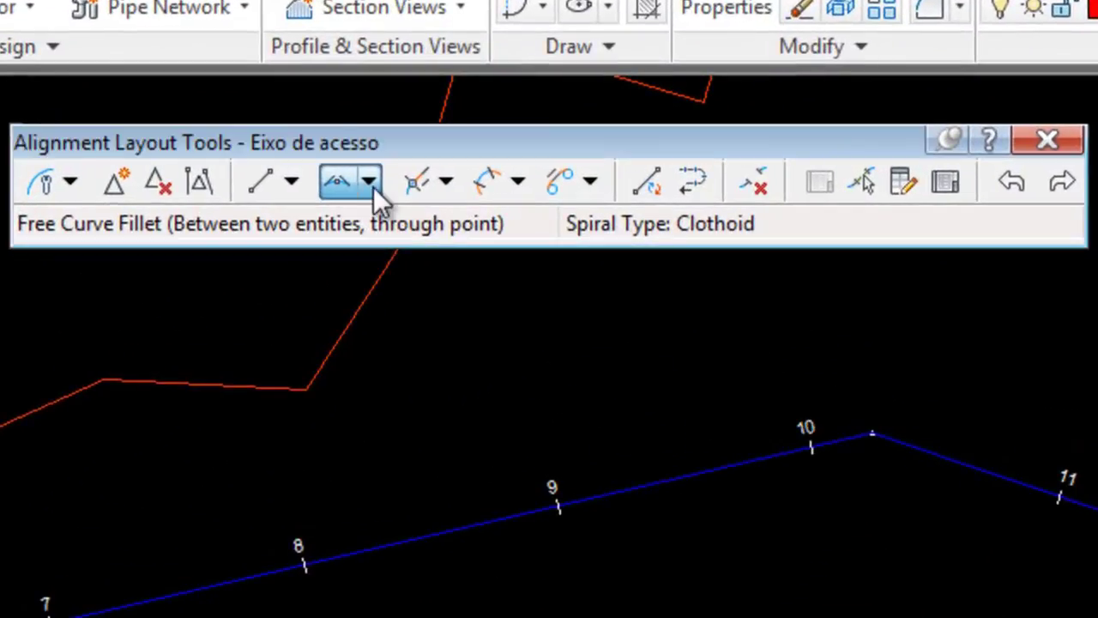
Add a free curve fillet between the first two tangents with a solution angle less than 180 and an 80 m radius
left_click(372, 184)
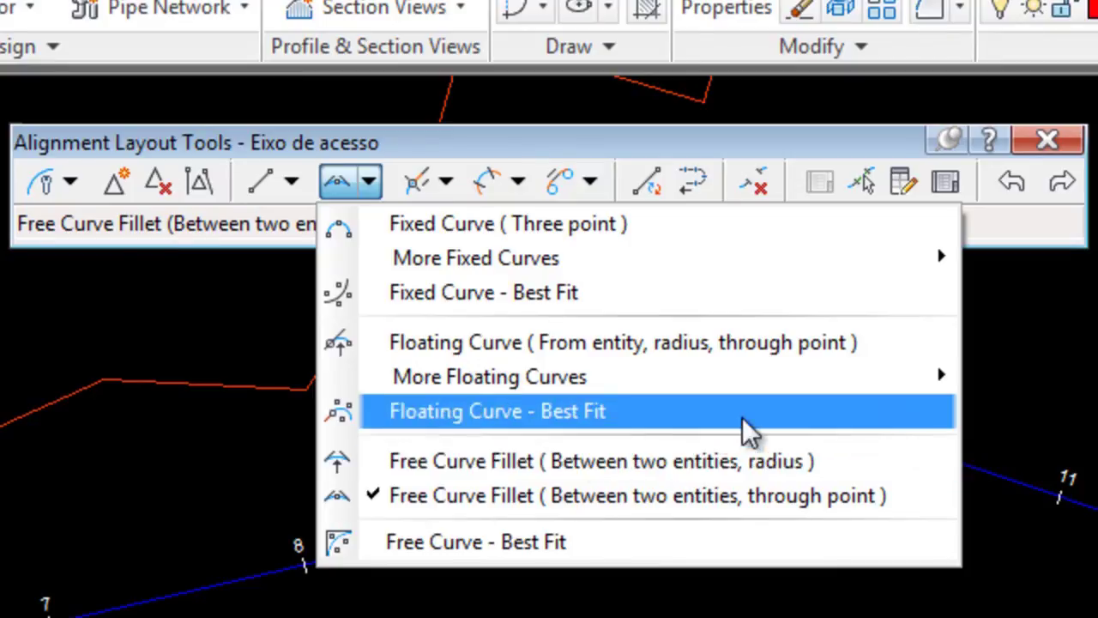
left_click(677, 451)
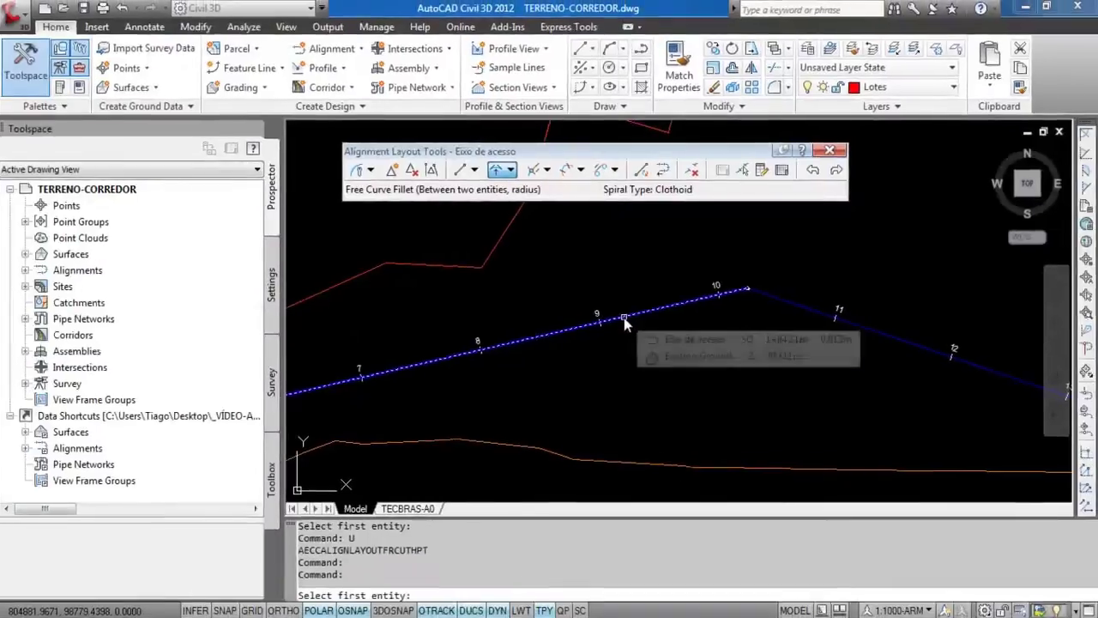
left_click(624, 316)
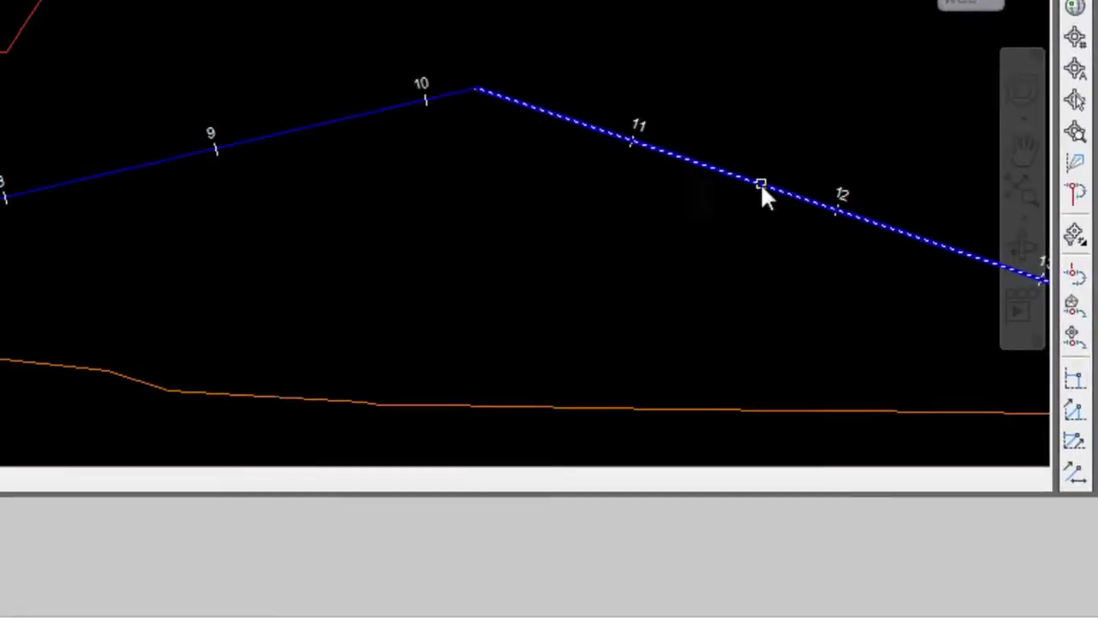
left_click(907, 342)
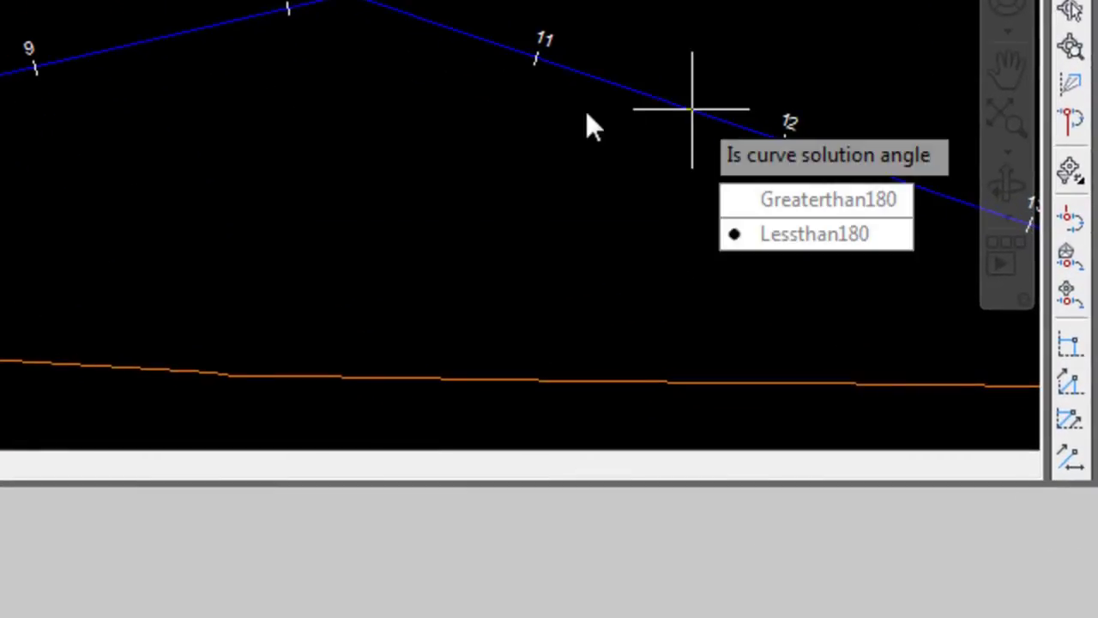
left_click(804, 233)
mouse_move(358, 73)
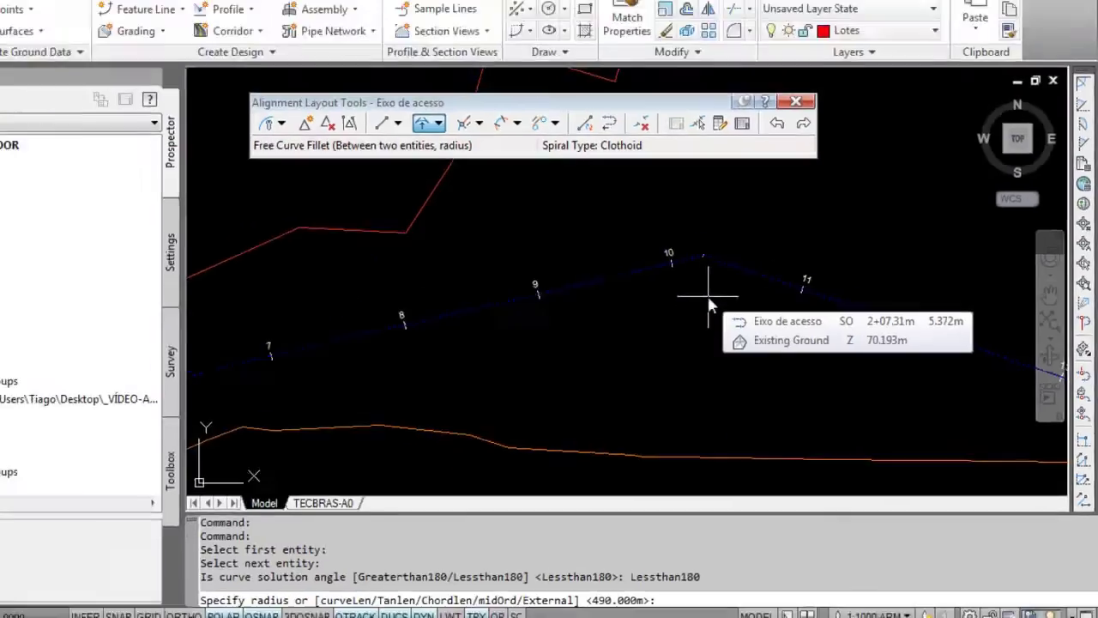
type("15")
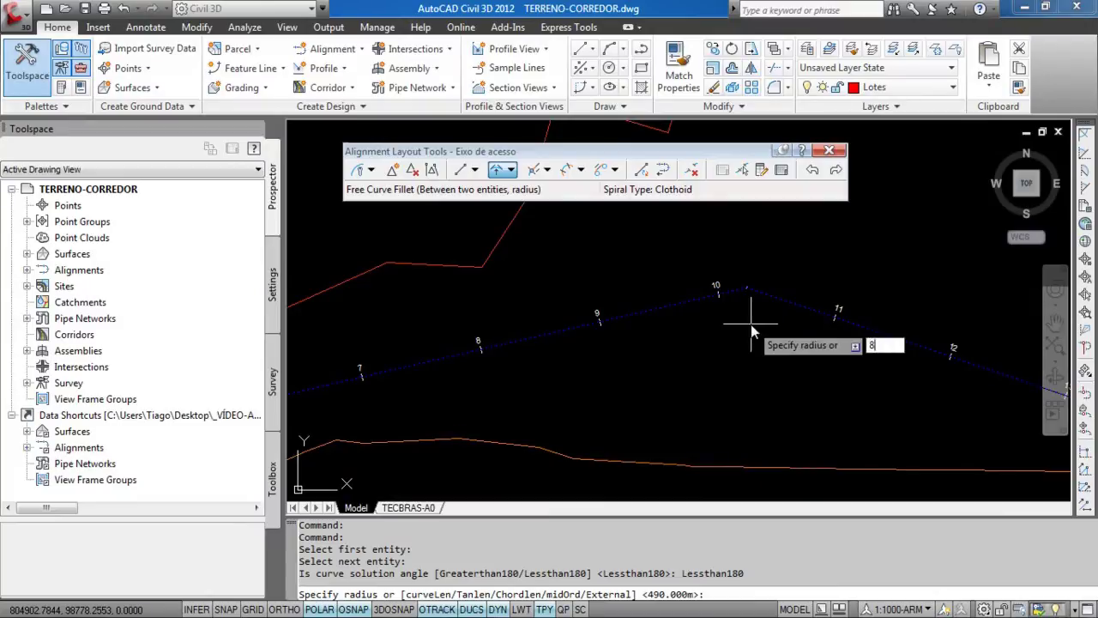
key("Return")
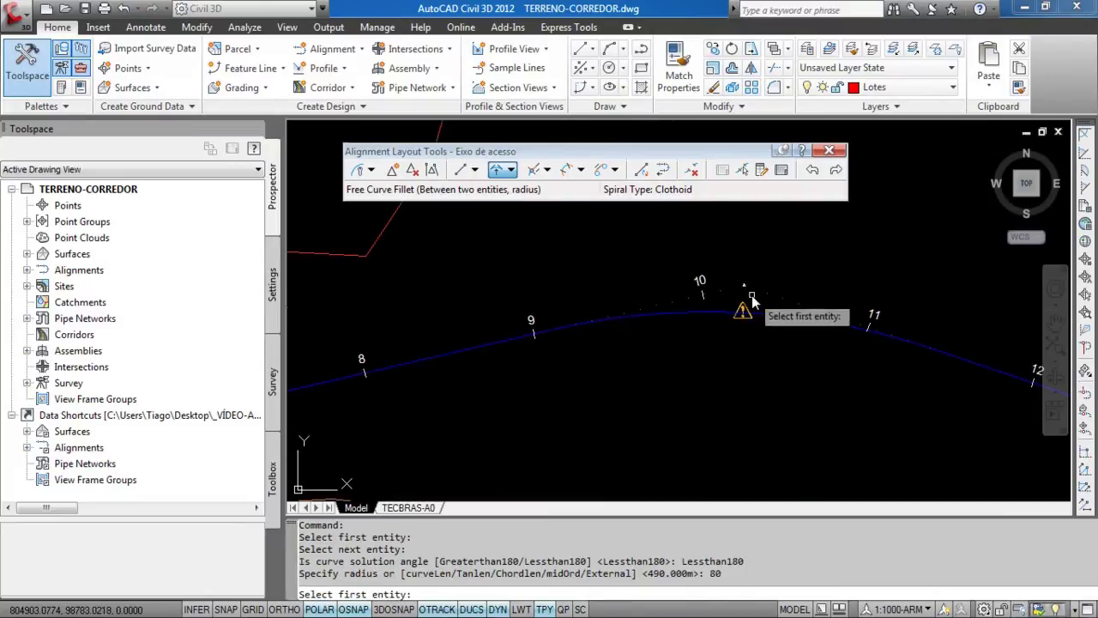
End the curve command and undo the 80 m radius fillet between the first two tangents
key("Return")
type("u")
key("Return")
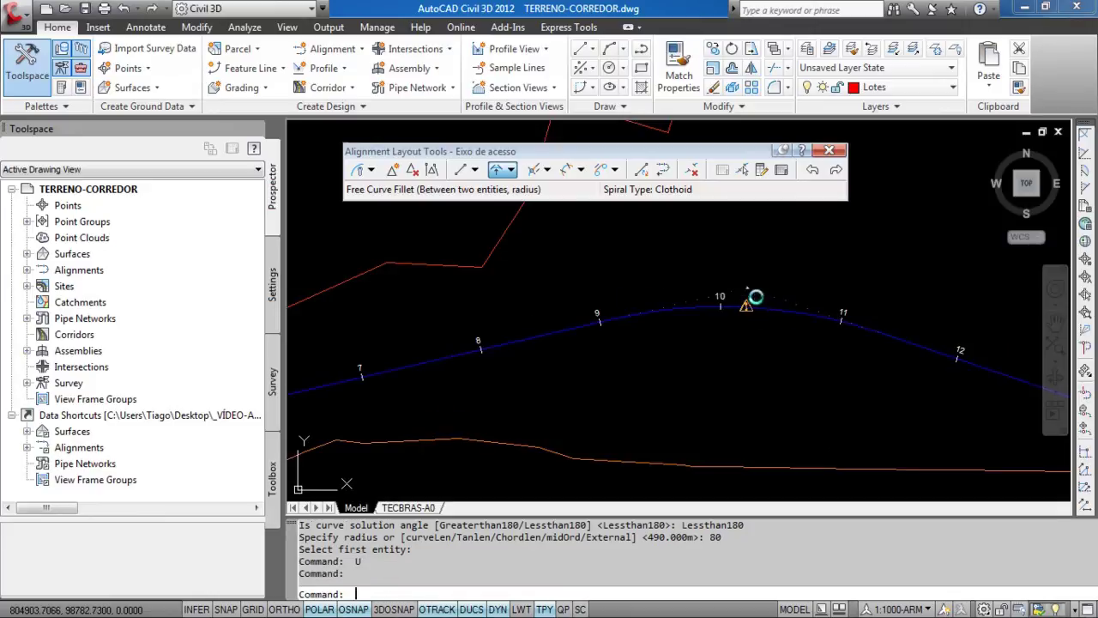
type("u")
key("Return")
scroll(755, 296, "up", 4)
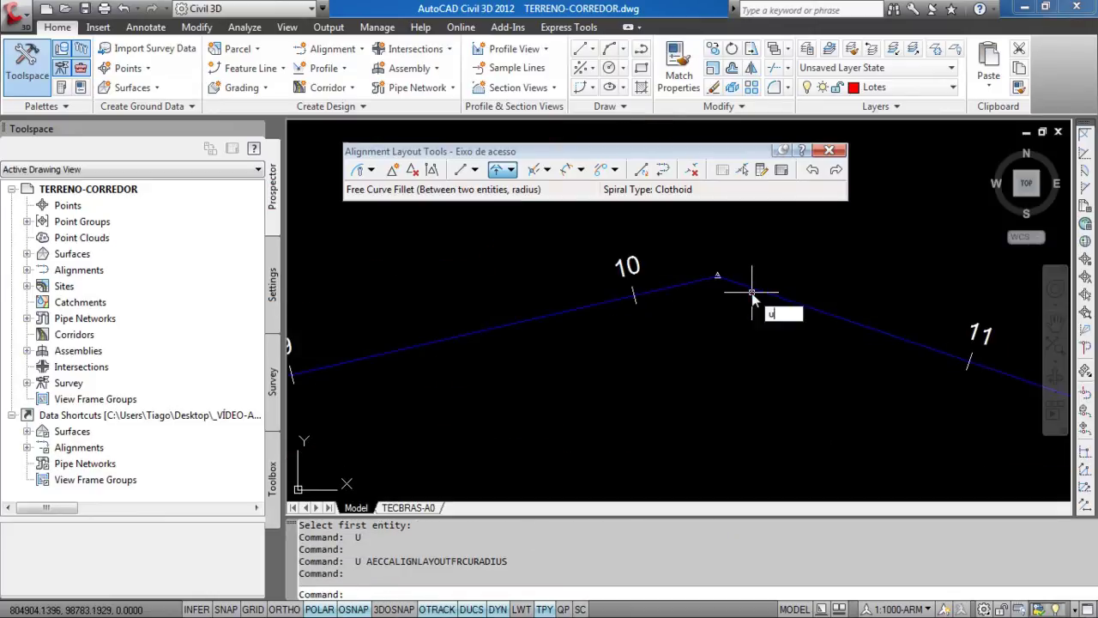
key("Return")
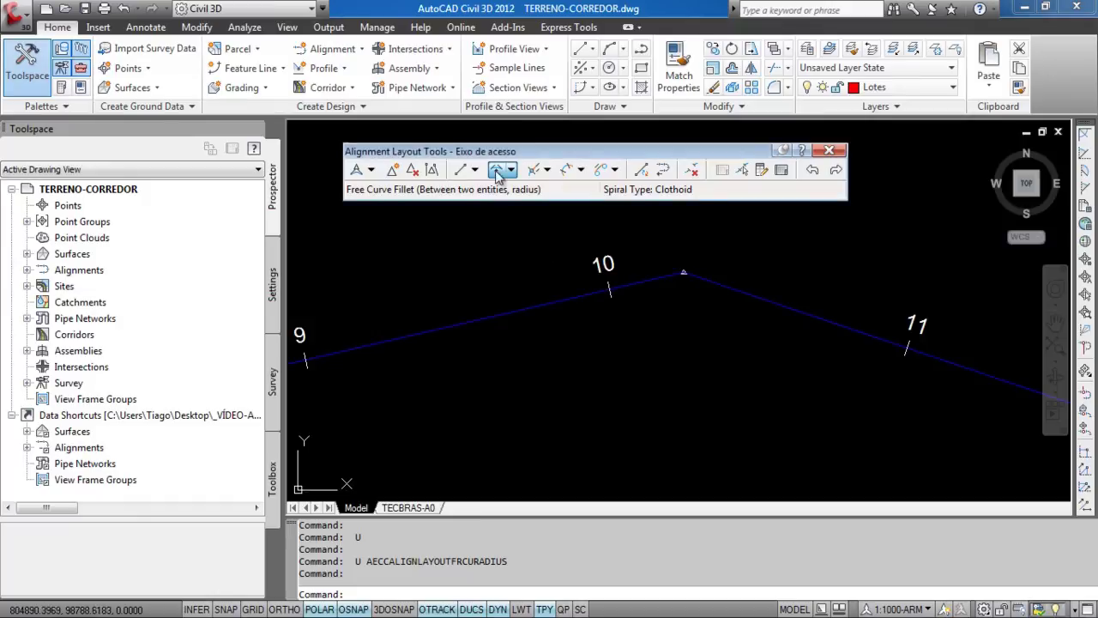
Fit a free curve fillet between the first two tangents with a solution angle less than 180 and a 100 m radius
left_click(509, 170)
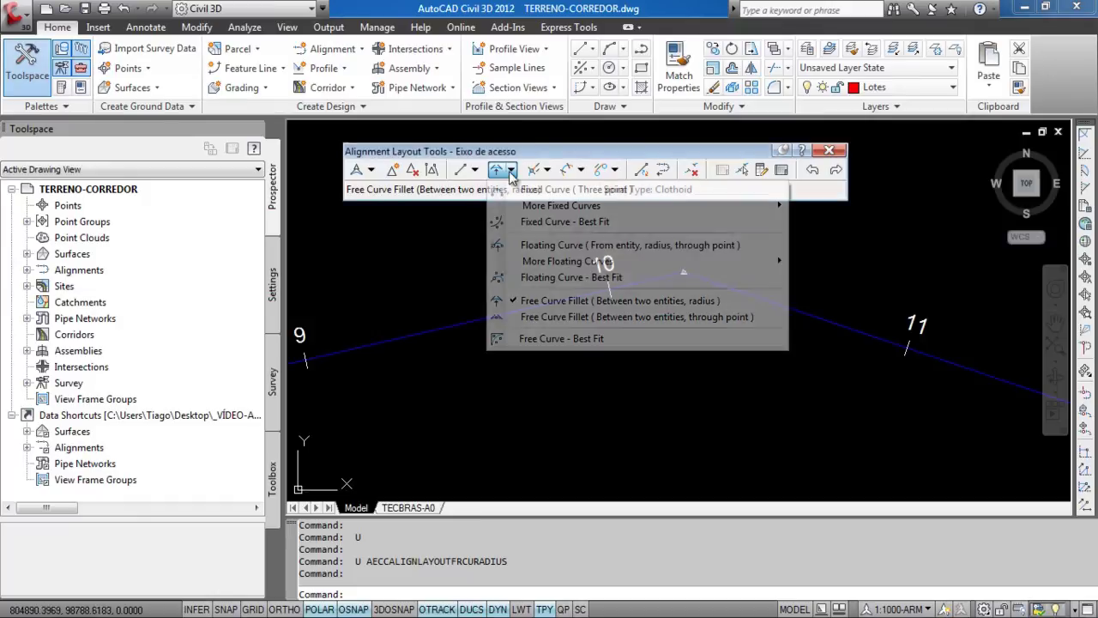
left_click(580, 302)
left_click(585, 295)
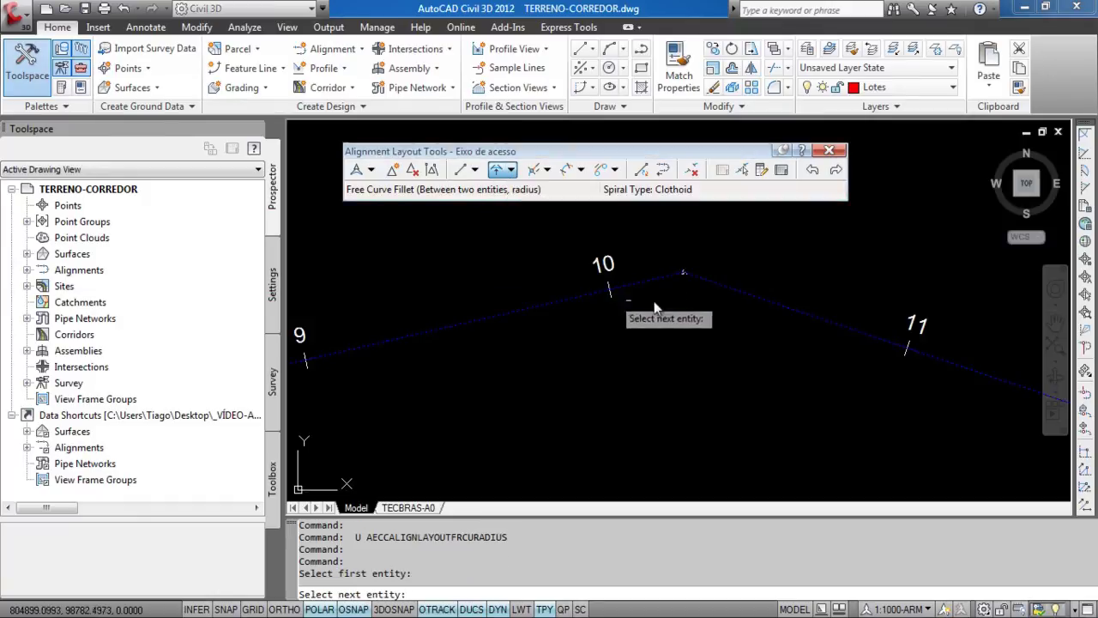
left_click(792, 309)
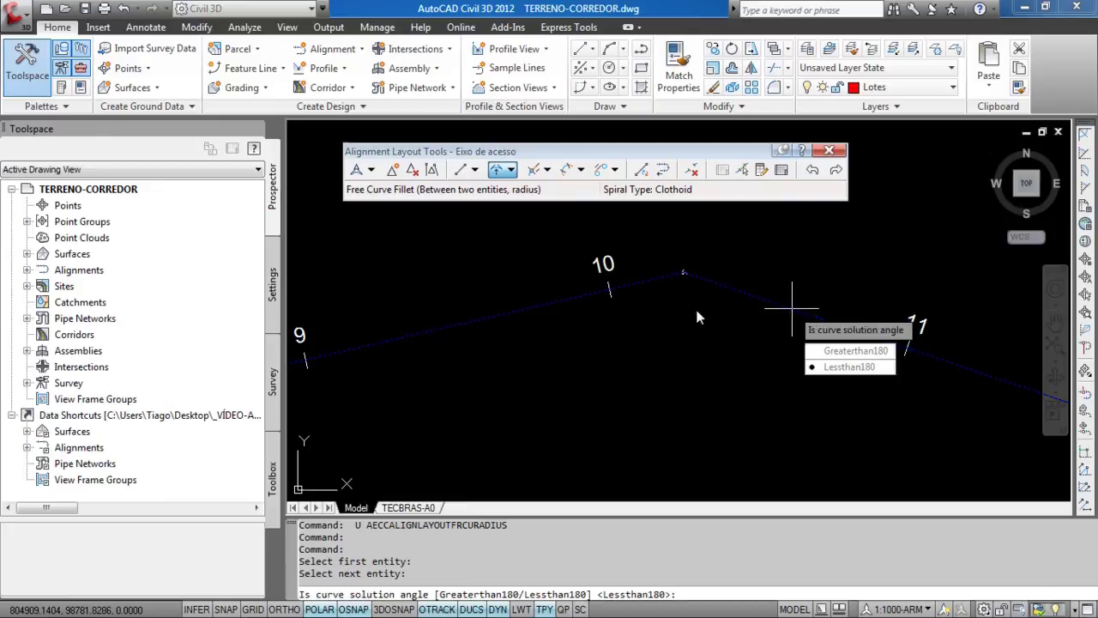
left_click(843, 366)
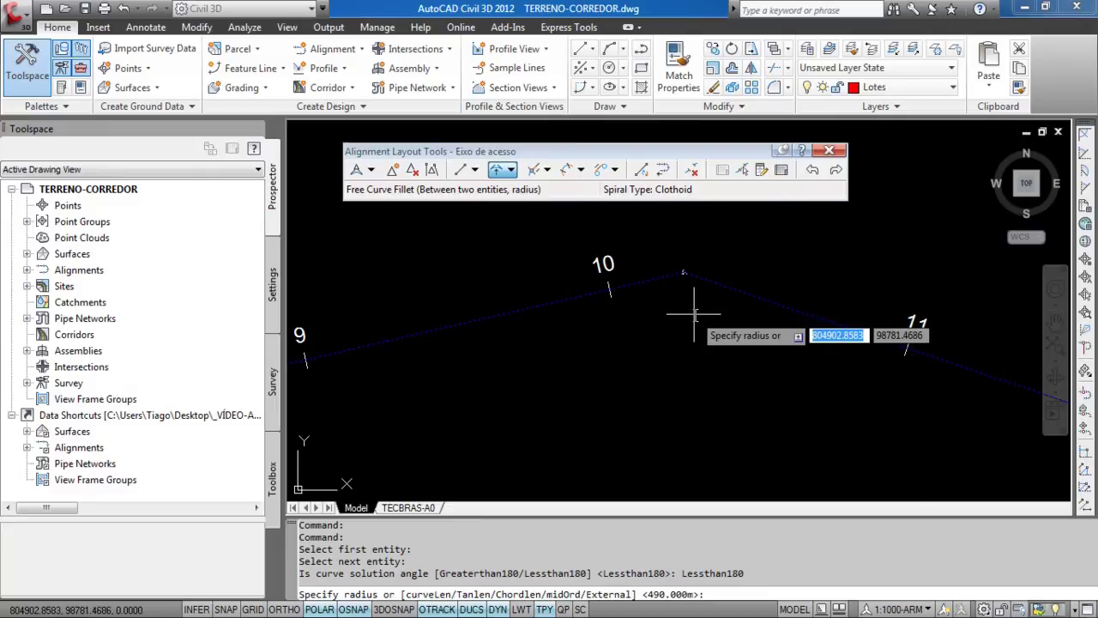
type("8")
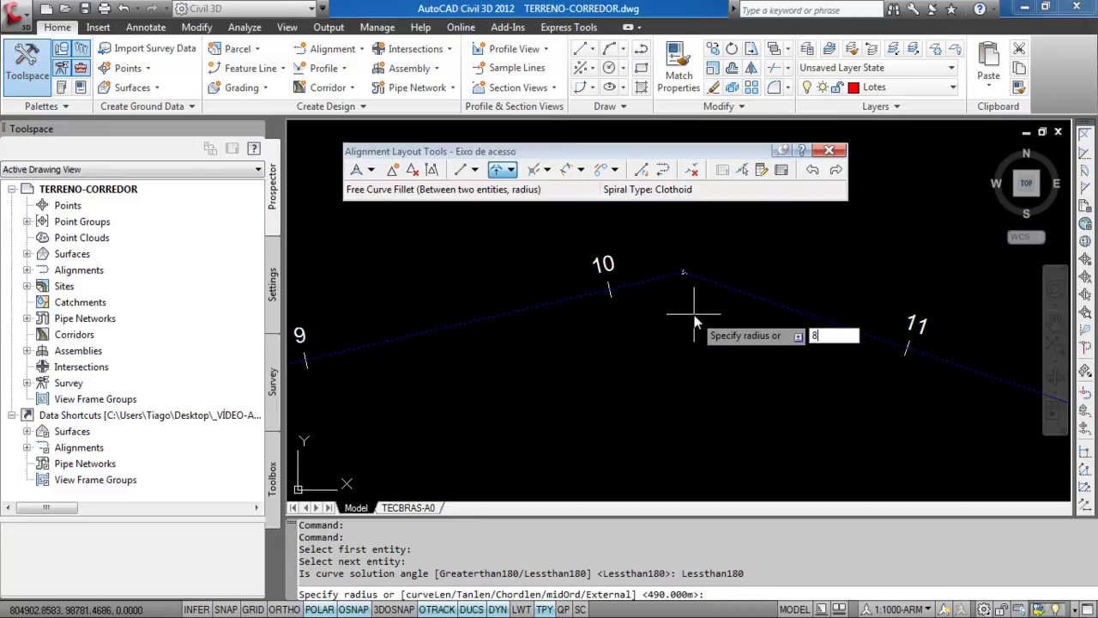
type("00")
key("Return")
scroll(695, 319, "down", 4)
middle_click_drag(806, 335, 760, 312)
key("Escape")
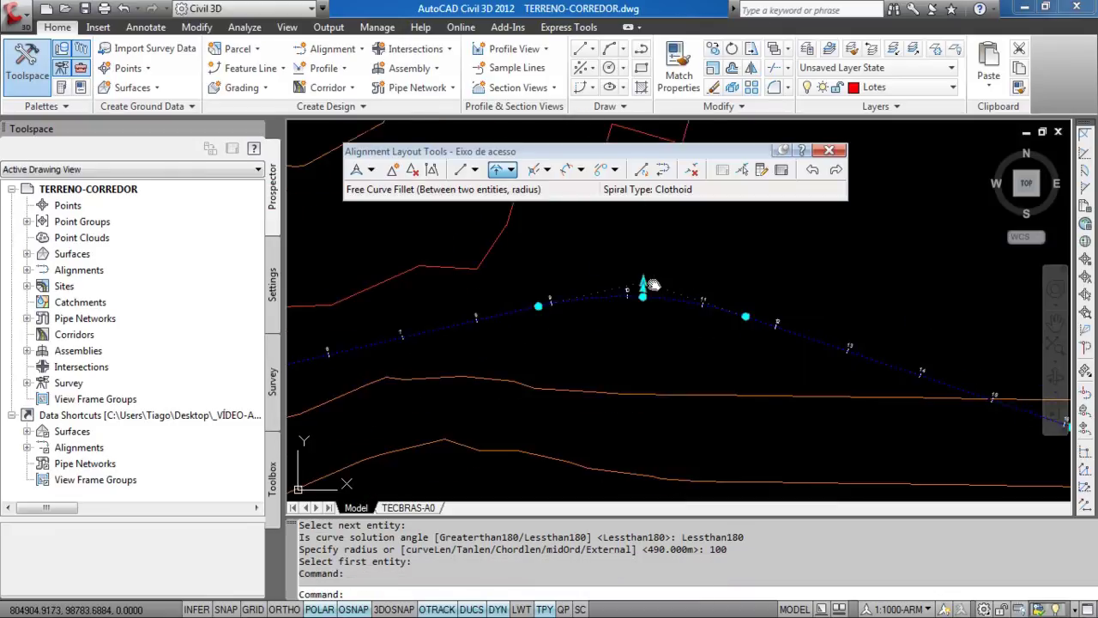
Try a less-than-180 free curve fillet between the second and third tangents, defining its radius by two points starting at their intersection
scroll(650, 281, "up", 5)
scroll(467, 336, "down", 5)
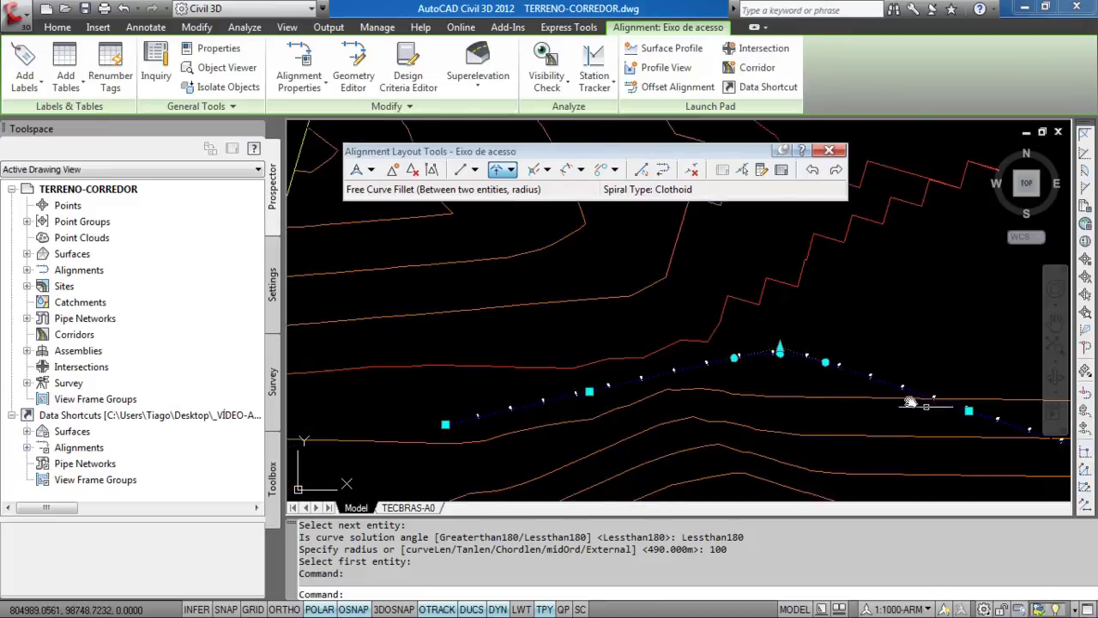
scroll(740, 375, "up", 5)
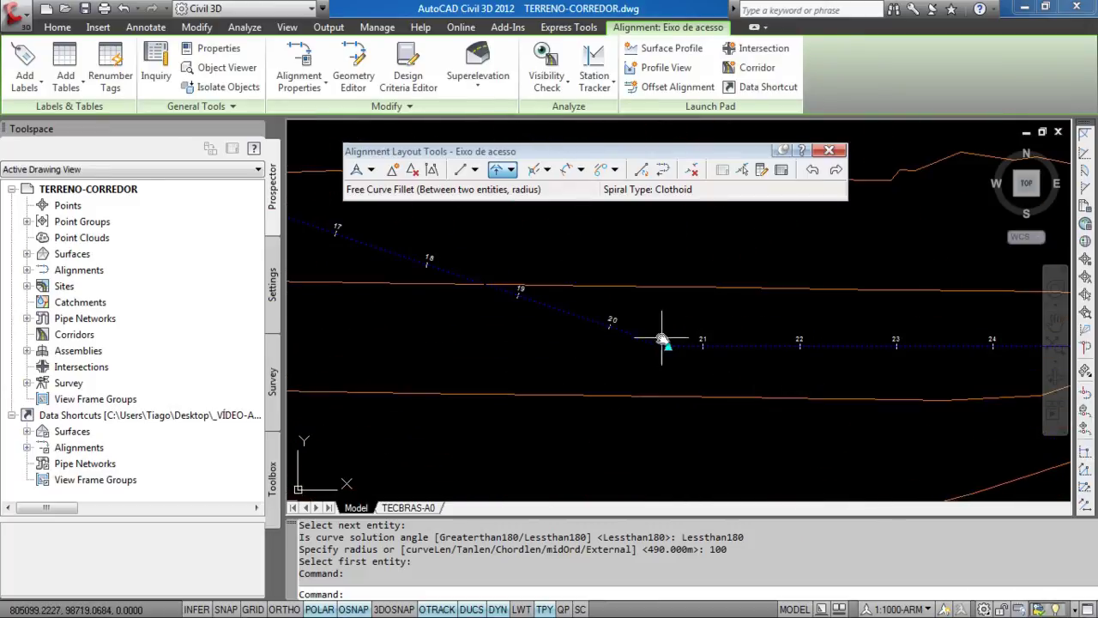
key("Escape")
left_click(512, 169)
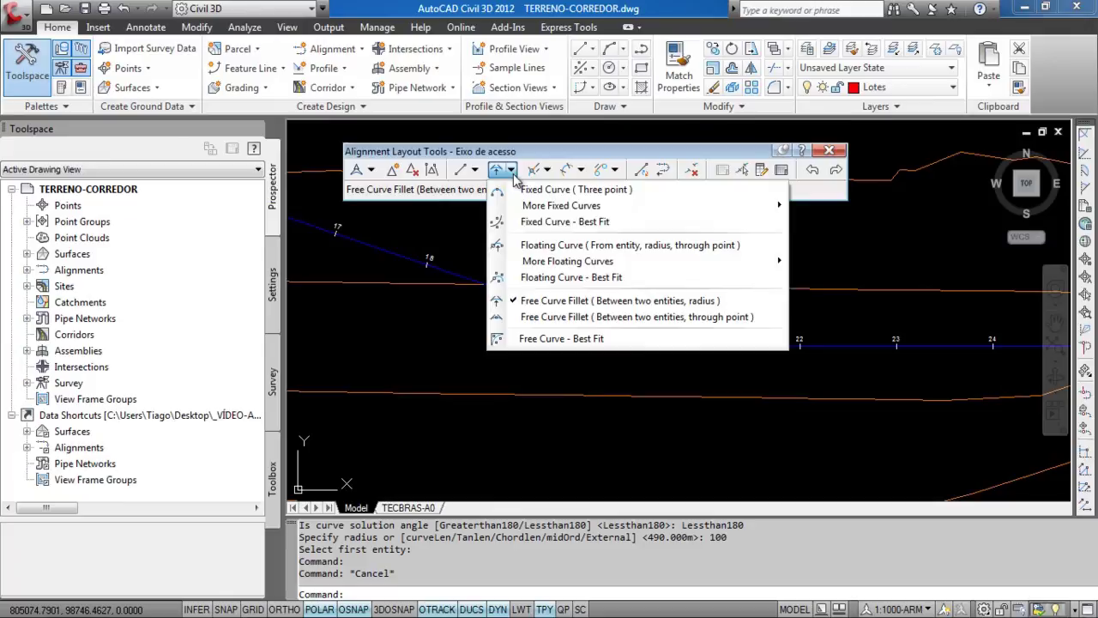
left_click(534, 303)
left_click(567, 311)
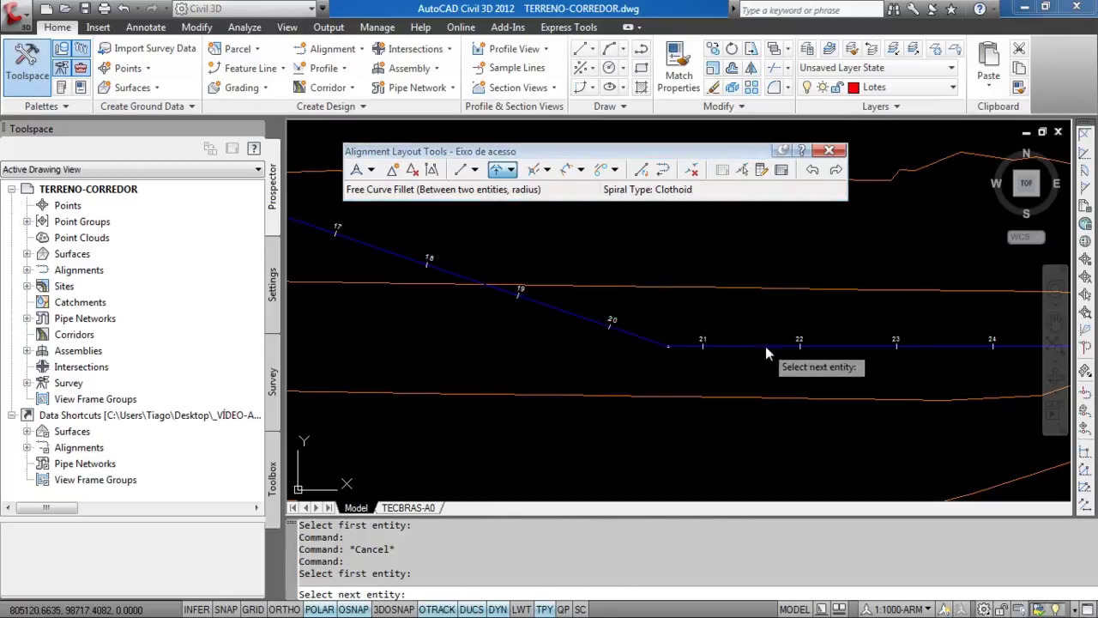
left_click(765, 346)
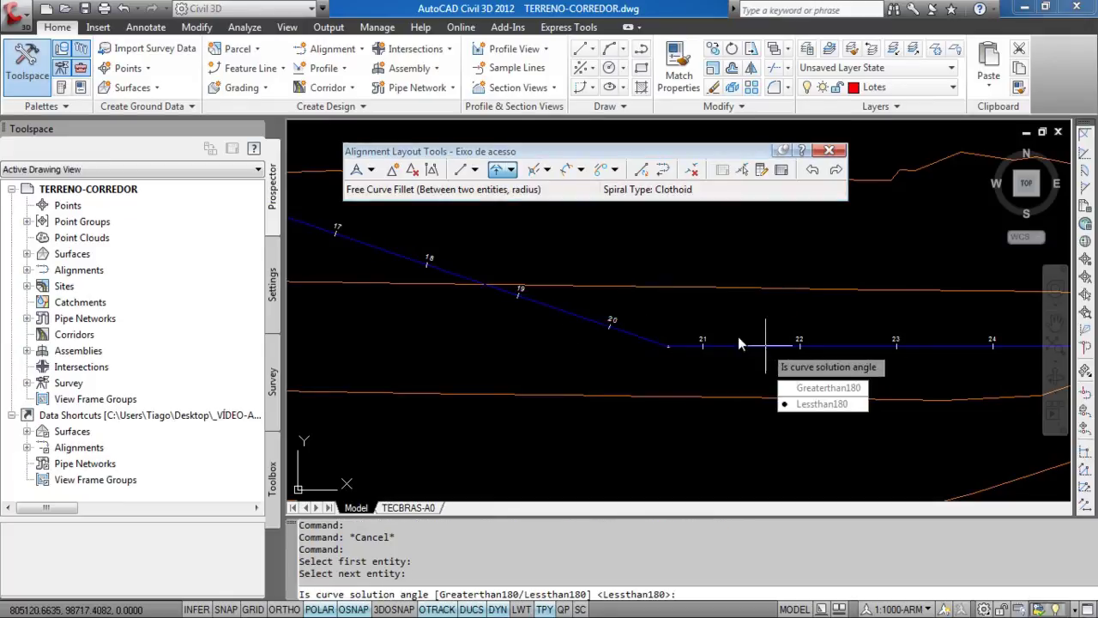
left_click(812, 404)
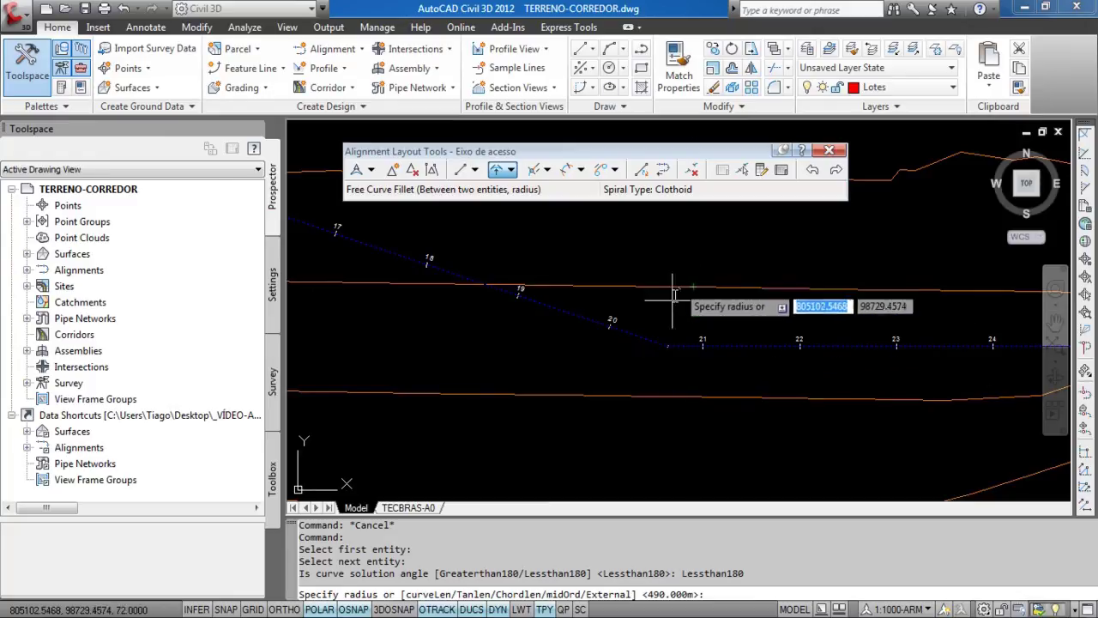
left_click(667, 346)
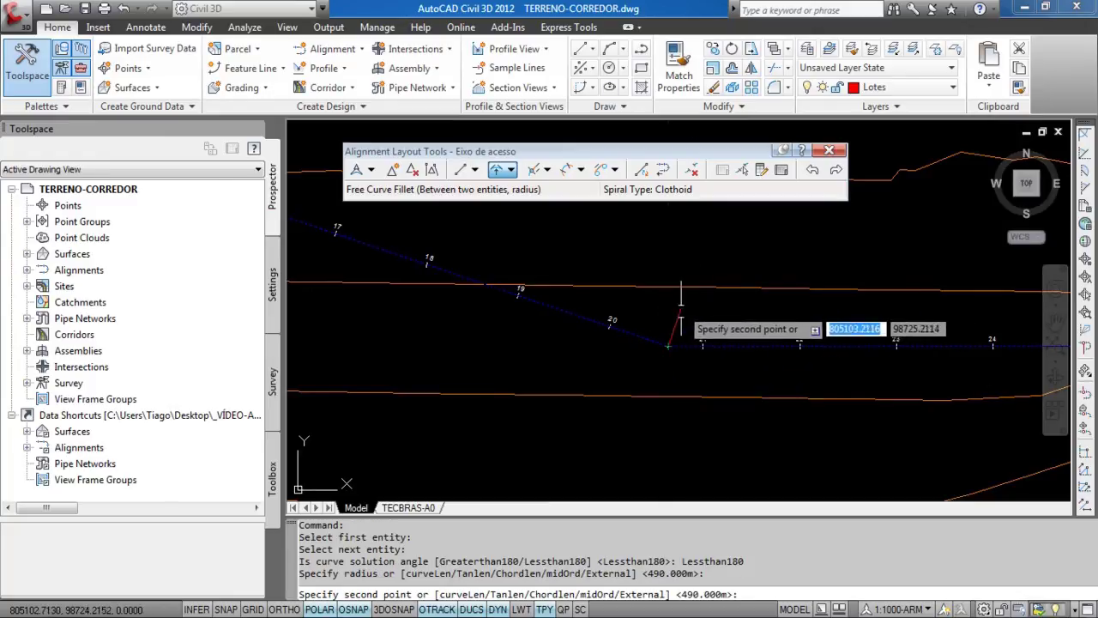
scroll(665, 347, "up", 4)
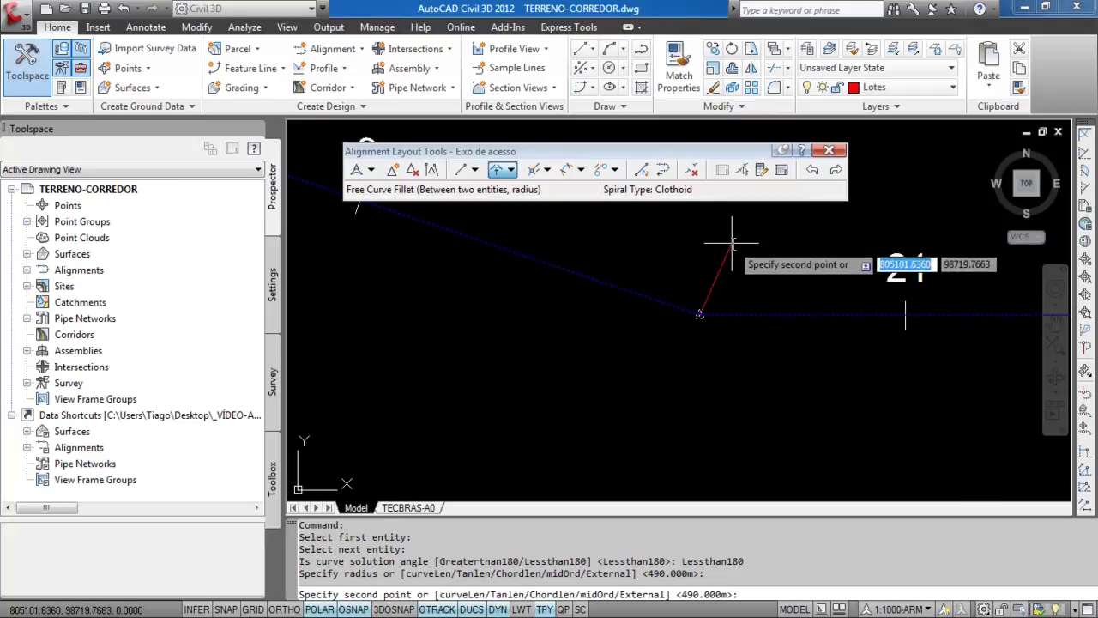
scroll(711, 252, "up", 2)
scroll(691, 339, "down", 4)
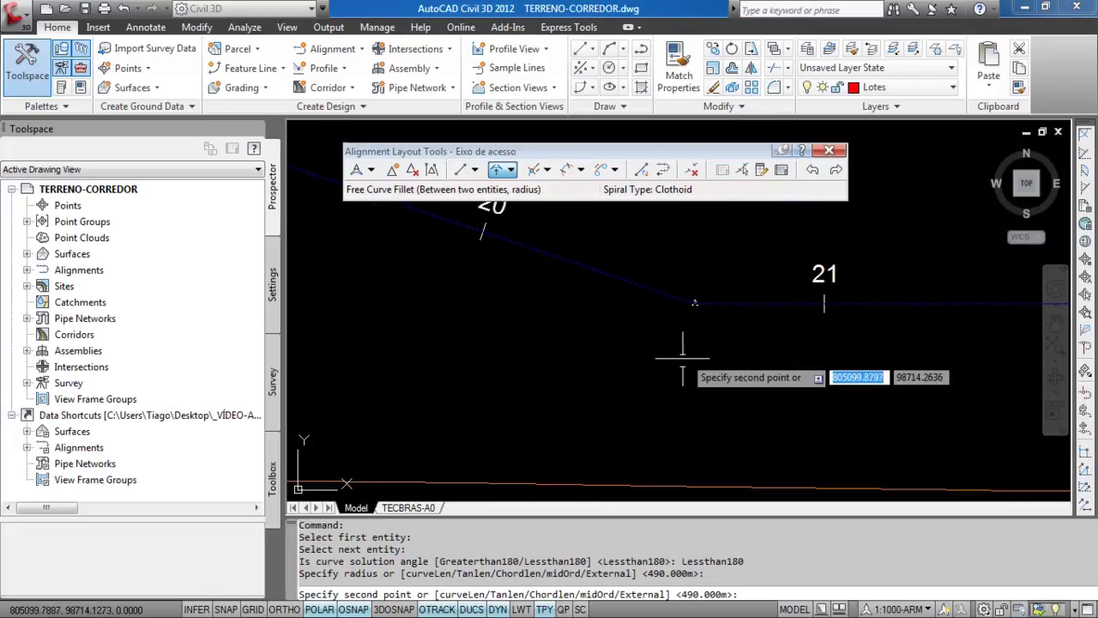
scroll(684, 341, "up", 5)
scroll(687, 342, "down", 3)
left_click(713, 273)
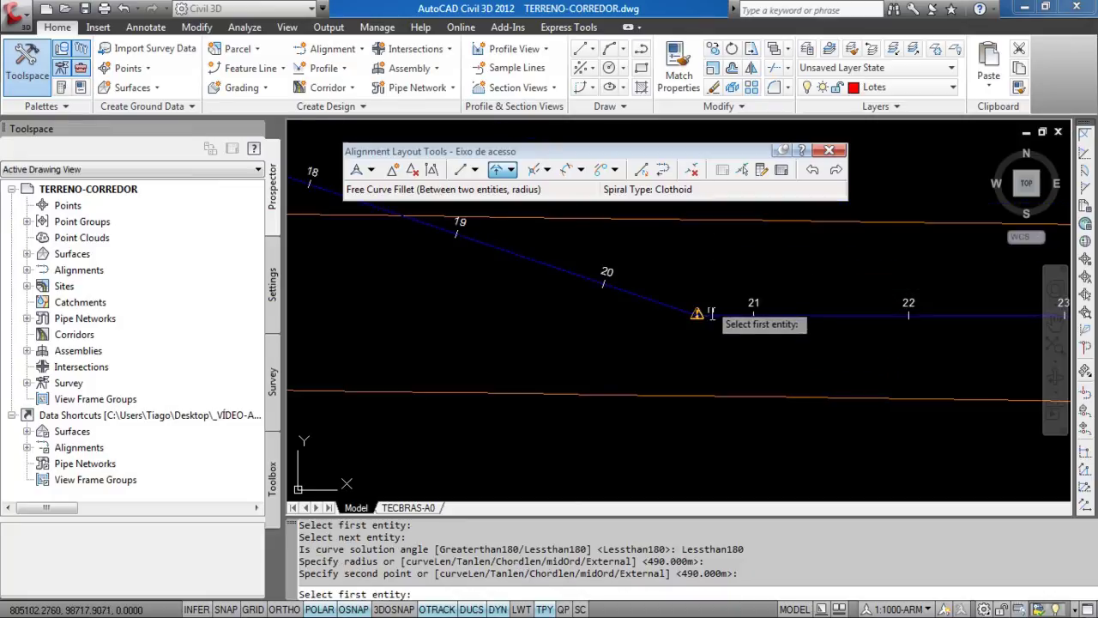
End the curve command and undo the fillet between the second and third tangents
scroll(698, 313, "up", 5)
scroll(696, 314, "down", 5)
key("Return")
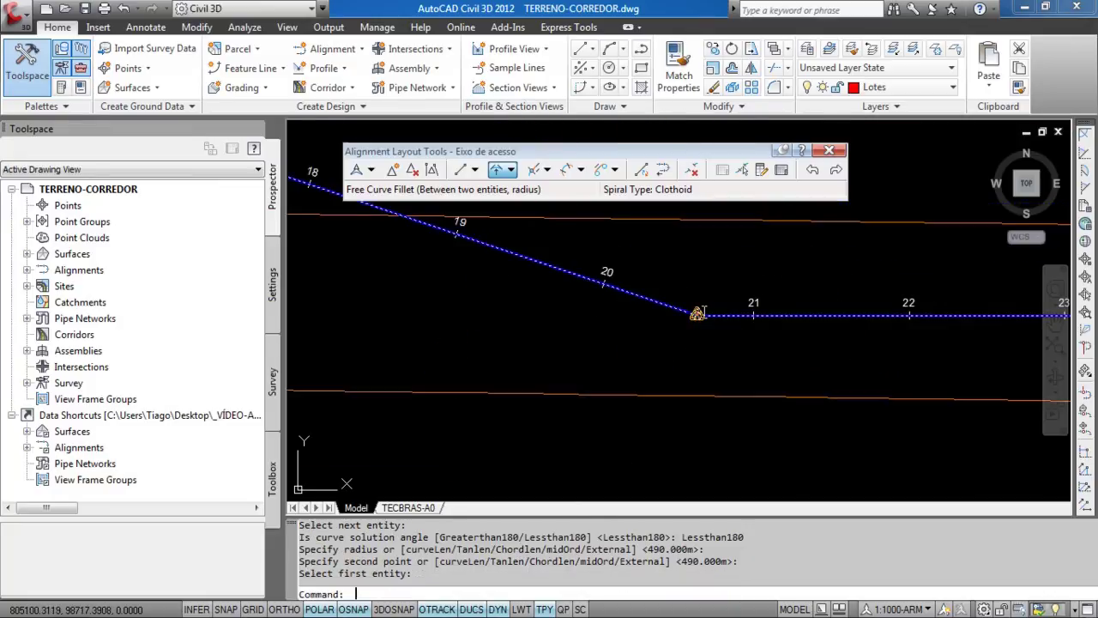
scroll(698, 313, "up", 3)
key("ctrl+z")
key("Escape")
scroll(693, 309, "down", 3)
key("Escape")
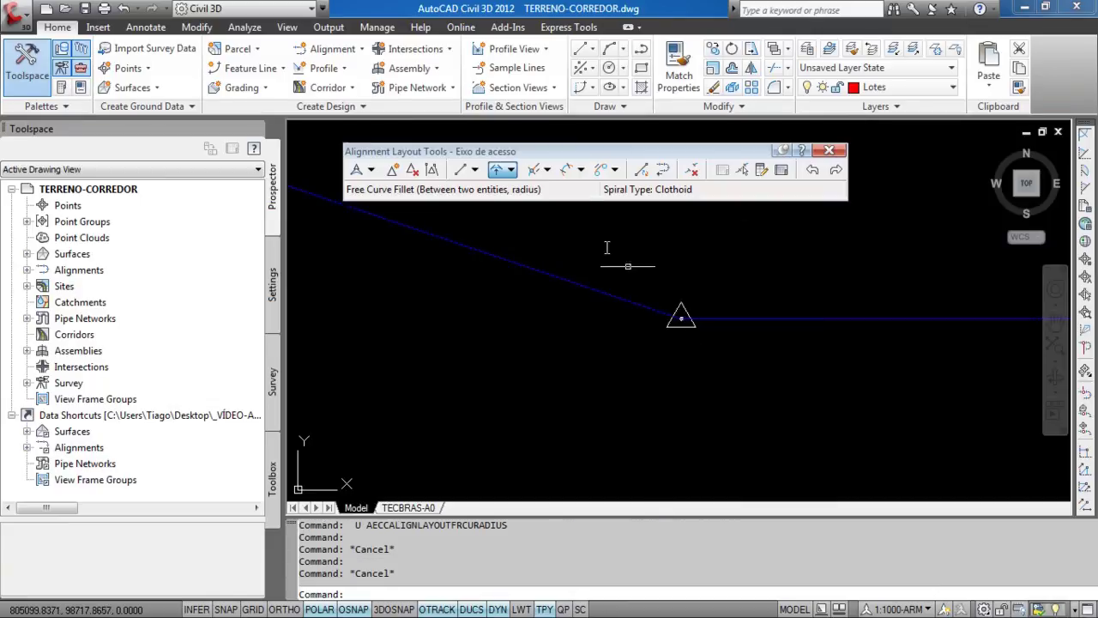
Fit a free curve fillet between the second and third tangents with a solution angle greater than 180 and a 200 m radius
left_click(503, 170)
left_click(552, 273)
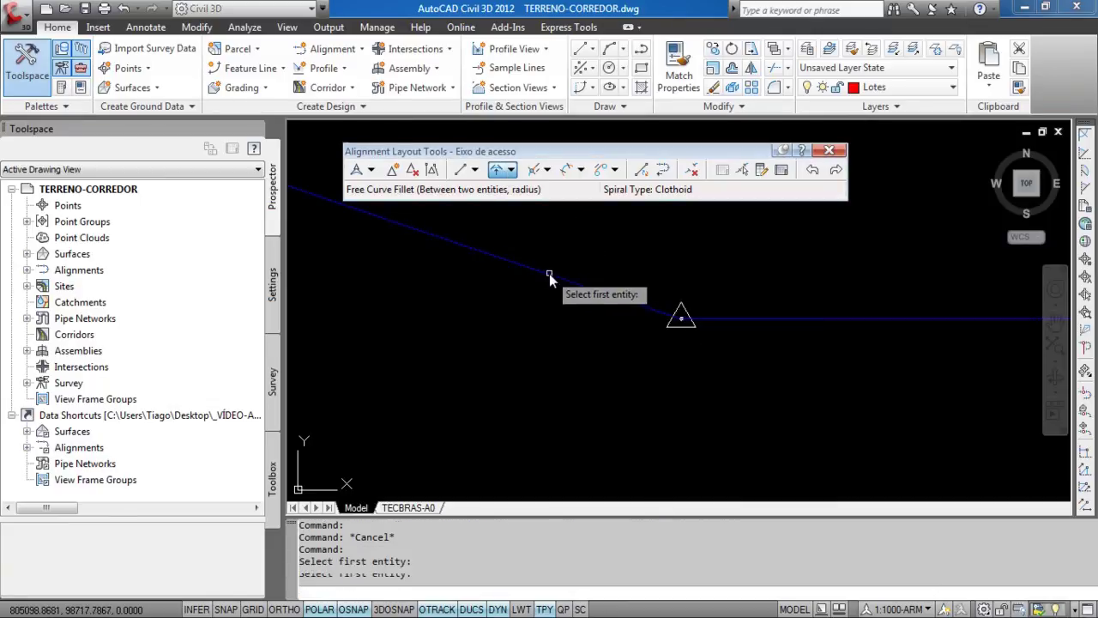
left_click(789, 320)
key("Down")
key("Return")
scroll(737, 284, "down", 4)
middle_click_drag(734, 281, 679, 318)
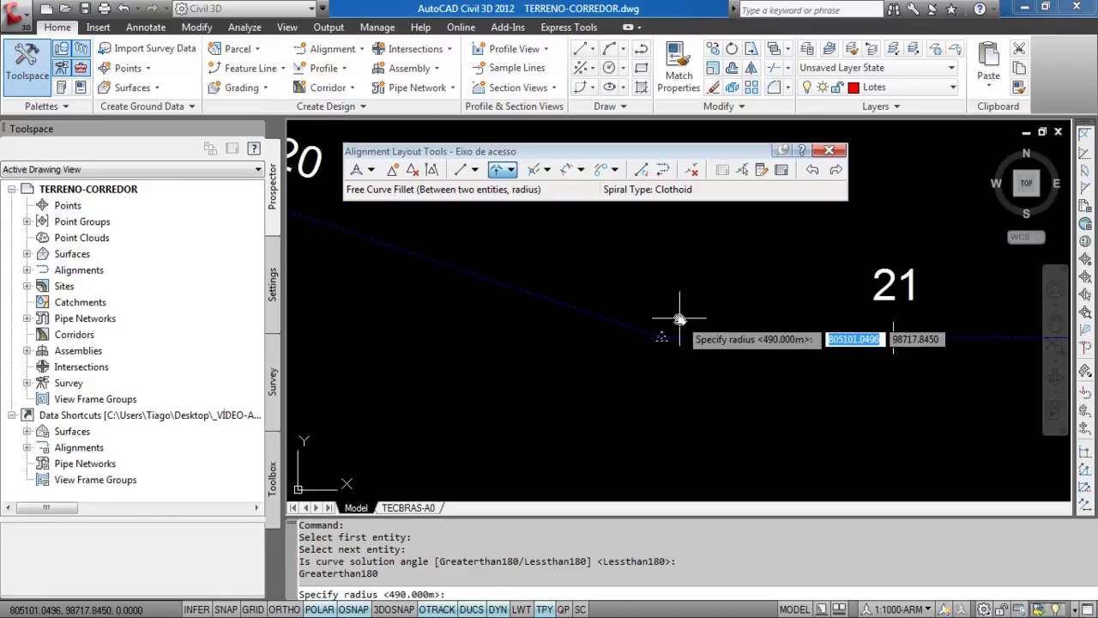
type("2")
key("Return")
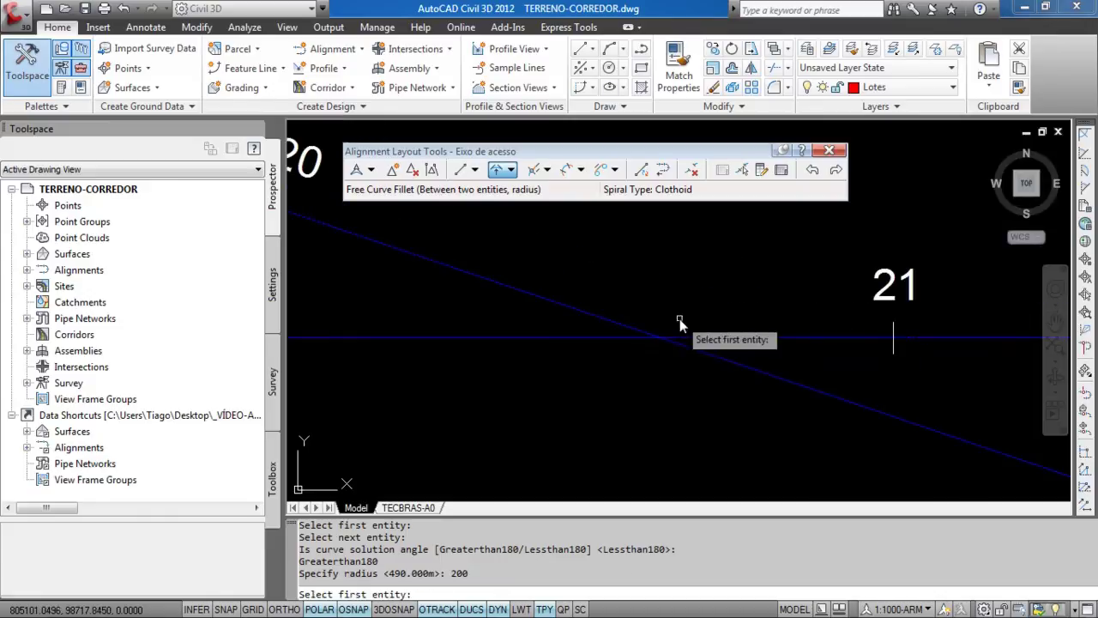
scroll(679, 326, "down", 6)
scroll(629, 483, "up", 10)
key("Escape")
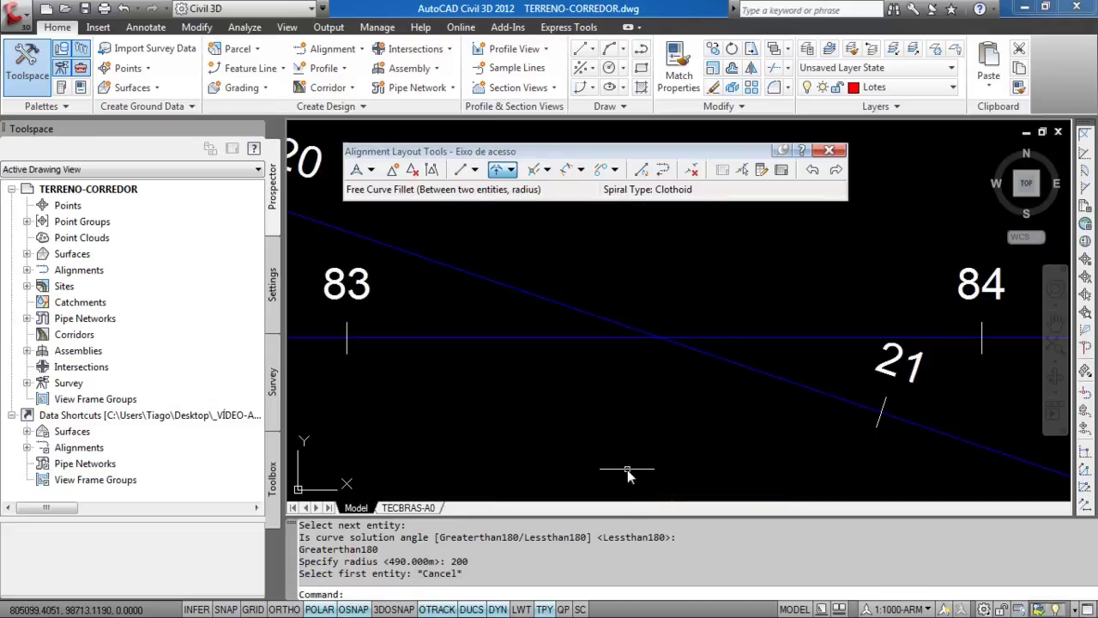
Select the alignment and stretch the large loop curve's midpoint grip from its far side to just above the second and third tangents' intersection
scroll(663, 420, "down", 8)
middle_click_drag(667, 437, 657, 346)
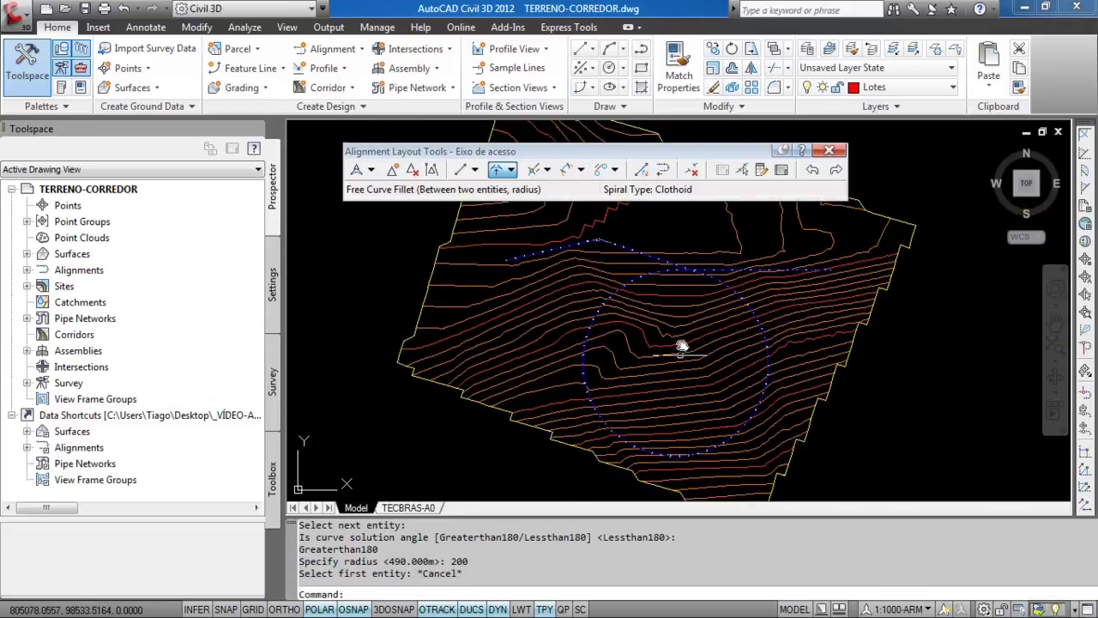
scroll(648, 465, "up", 6)
left_click(677, 418)
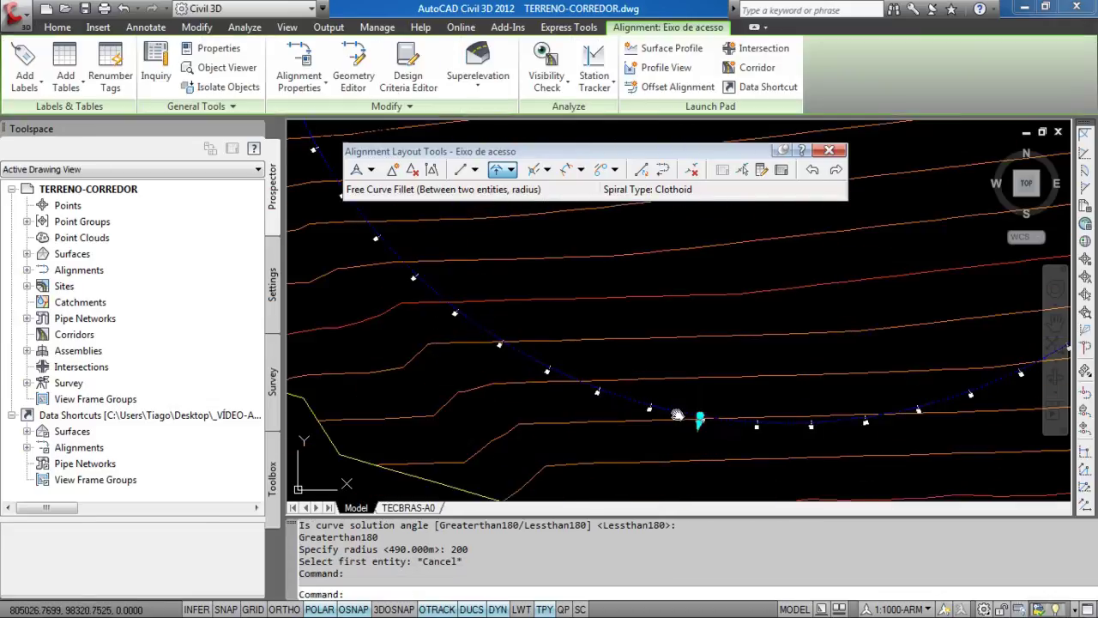
left_click(698, 413)
scroll(717, 298, "down", 5)
scroll(717, 299, "up", 7)
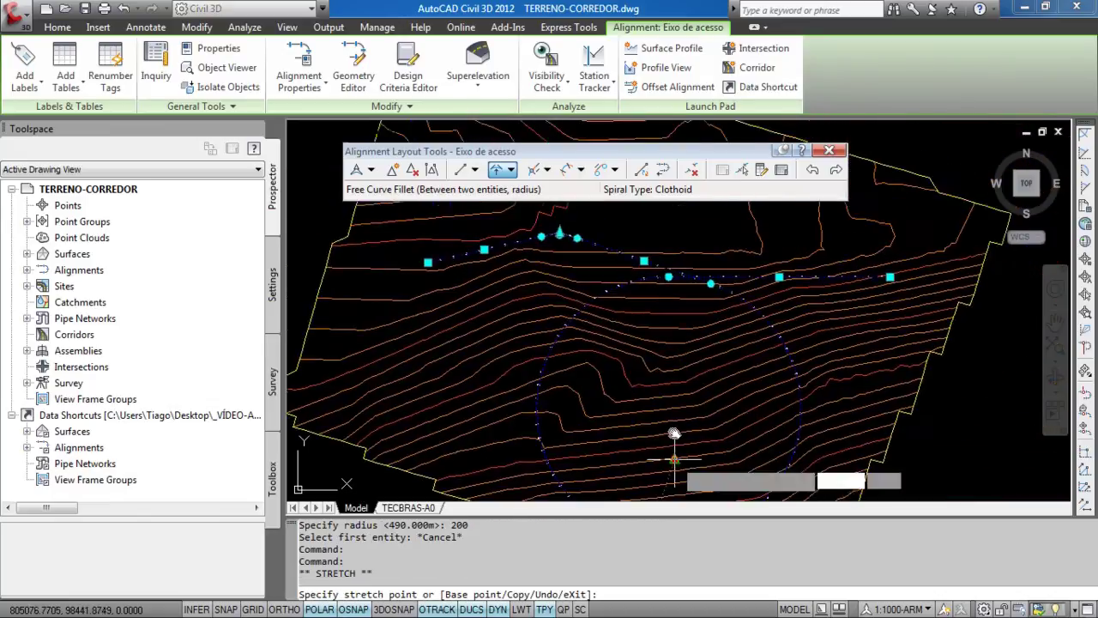
scroll(663, 290, "up", 4)
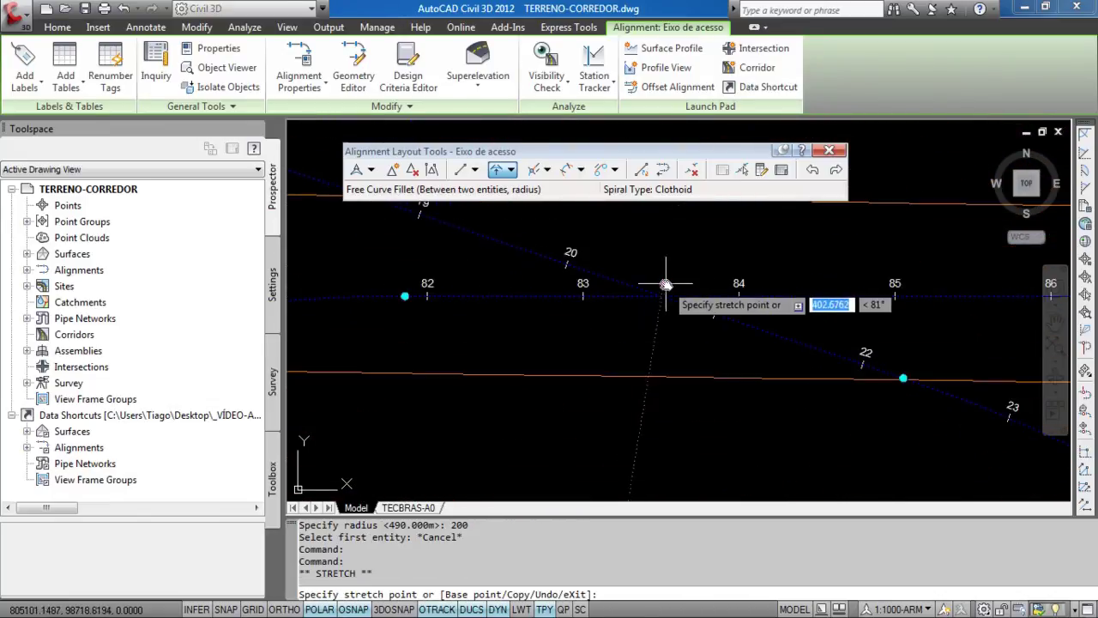
scroll(666, 284, "down", 4)
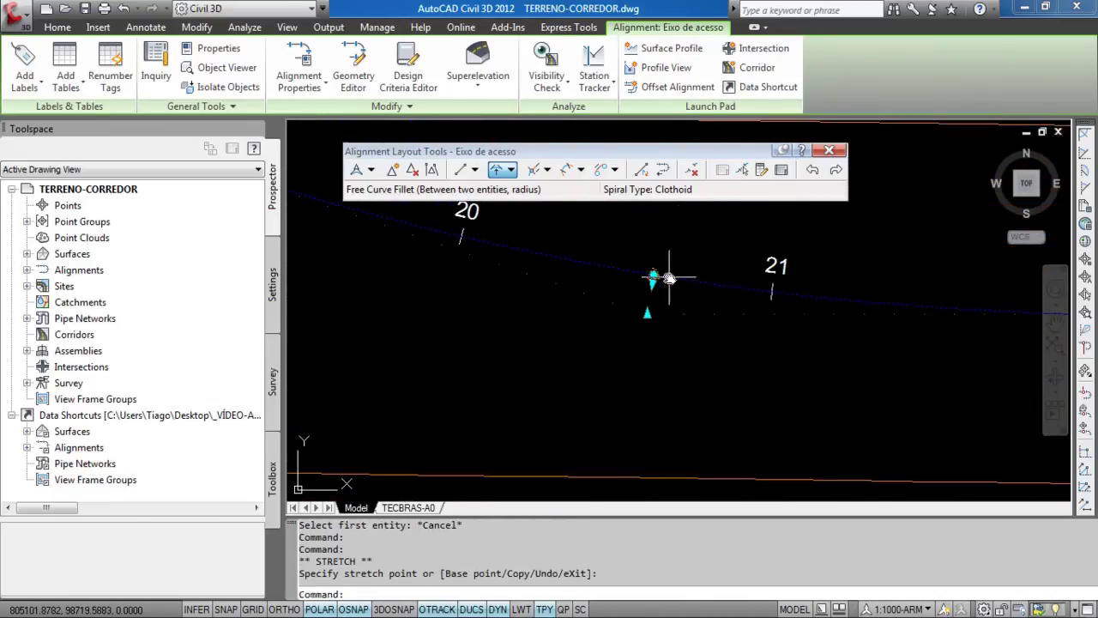